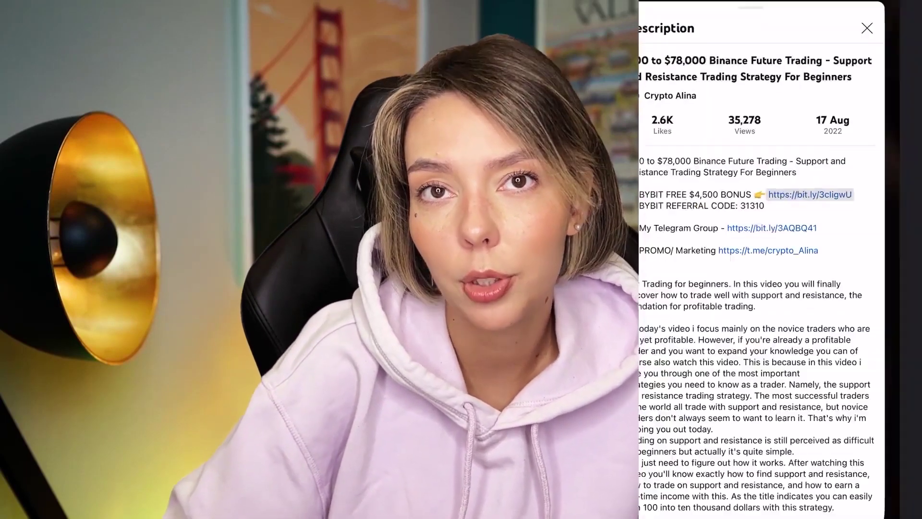
Enter the sign-up e-mail address in the Bybit form, completed with the gmail suggestion
left_click(782, 251)
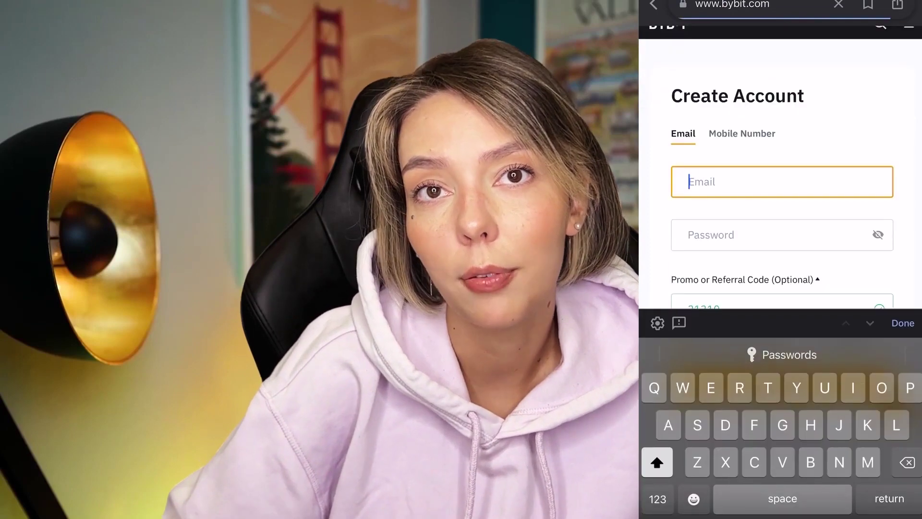
left_click(721, 226)
Enter a password meeting the listed requirements, then open the link with the Google app
left_click(782, 179)
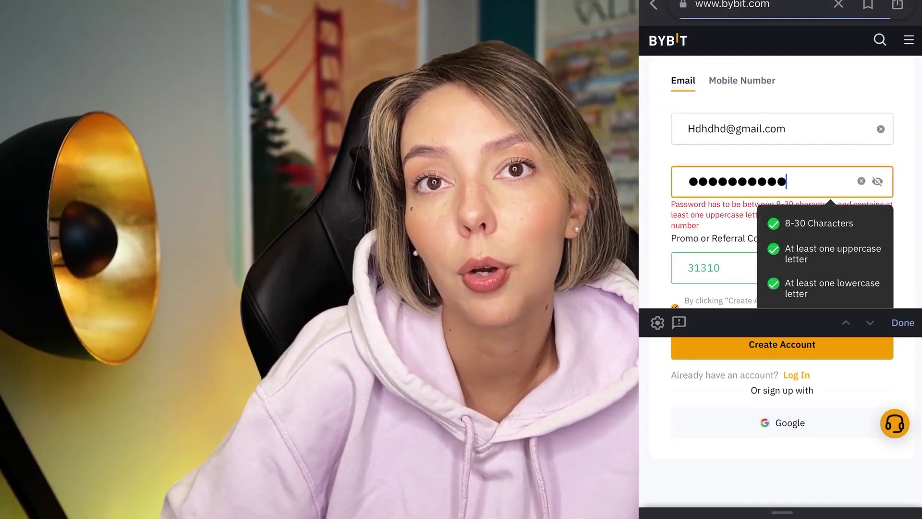
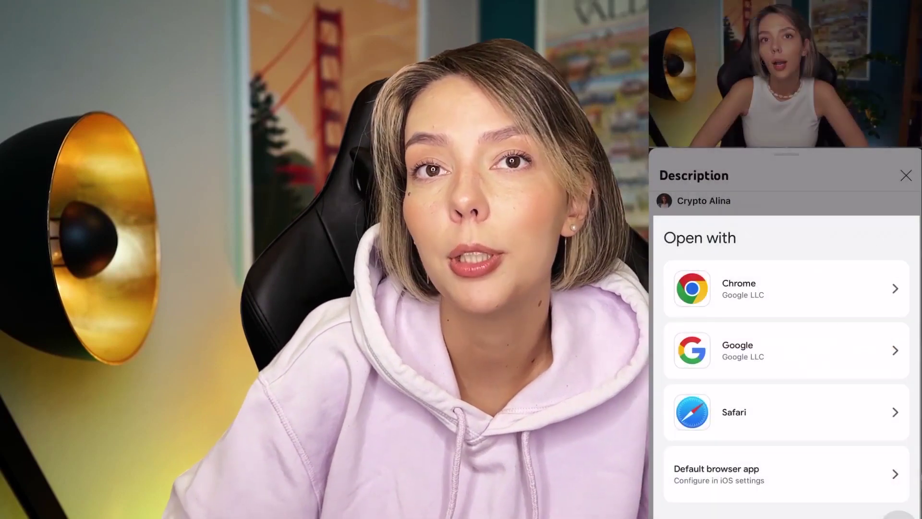
left_click(786, 350)
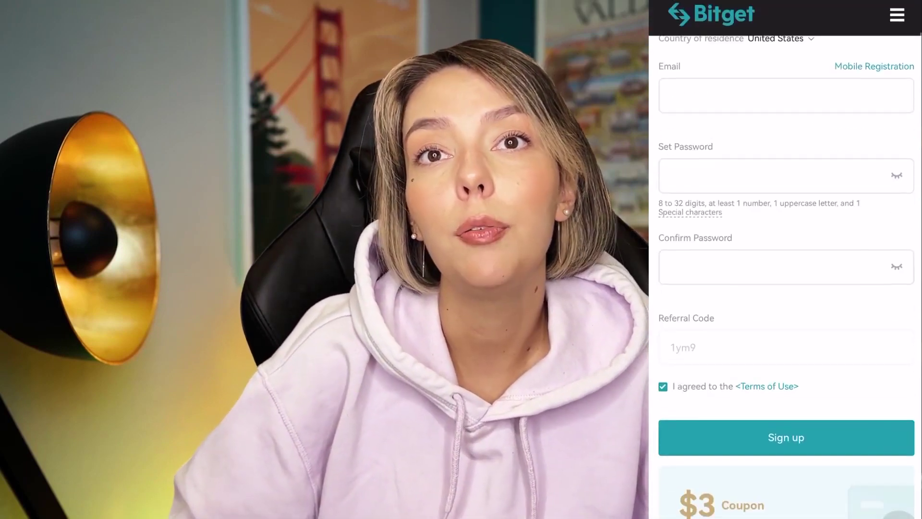
scroll(785, 277, "down", 15)
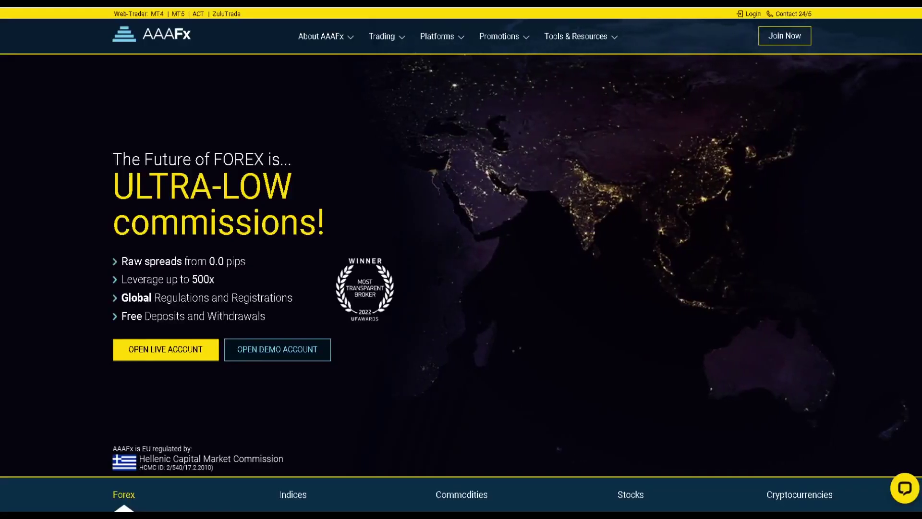
Browse the AAAFx homepage and open the Forex Trading Products page
scroll(413, 306, "down", 2)
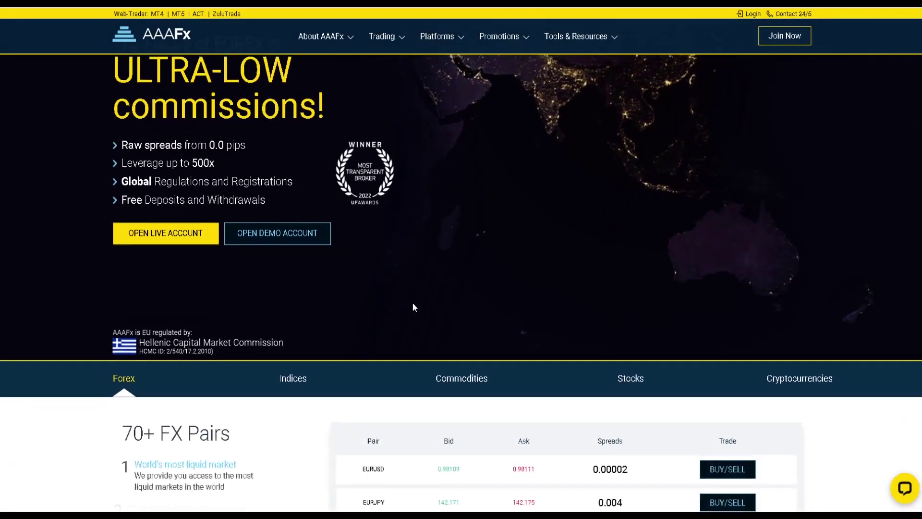
scroll(414, 306, "down", 12)
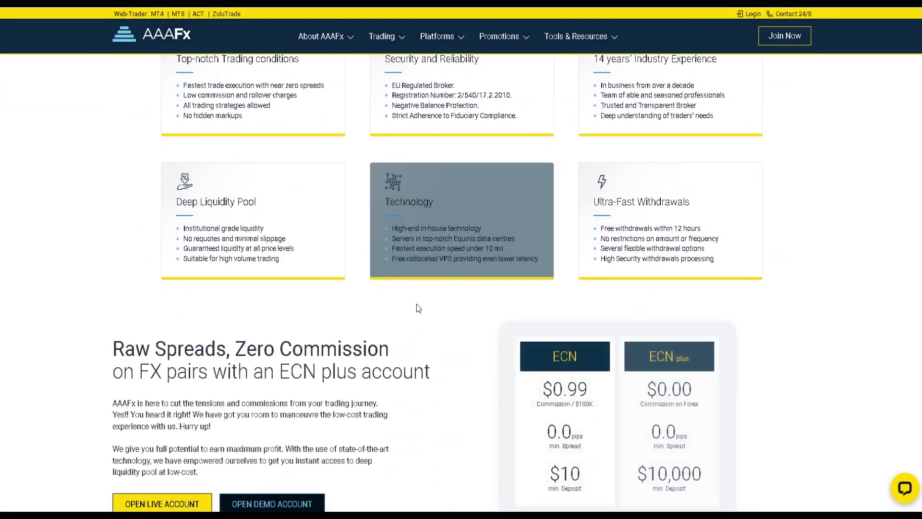
scroll(448, 354, "down", 10)
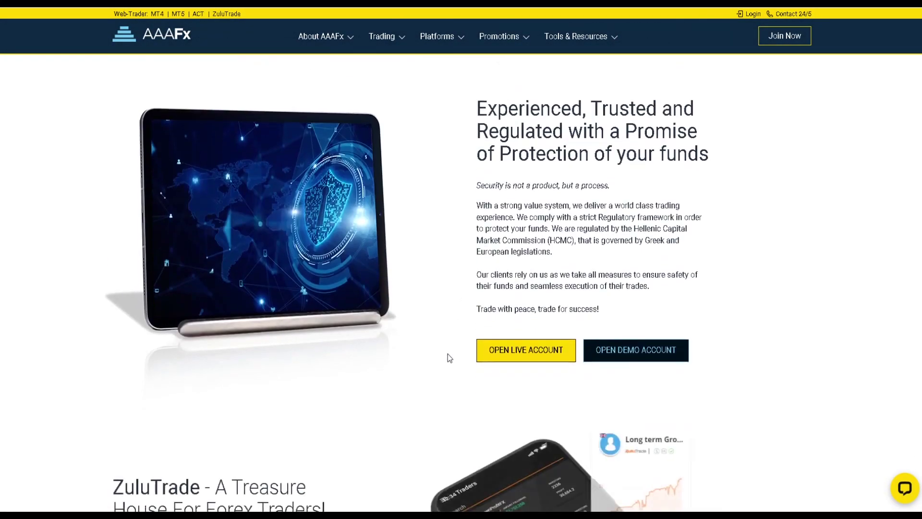
scroll(447, 354, "down", 13)
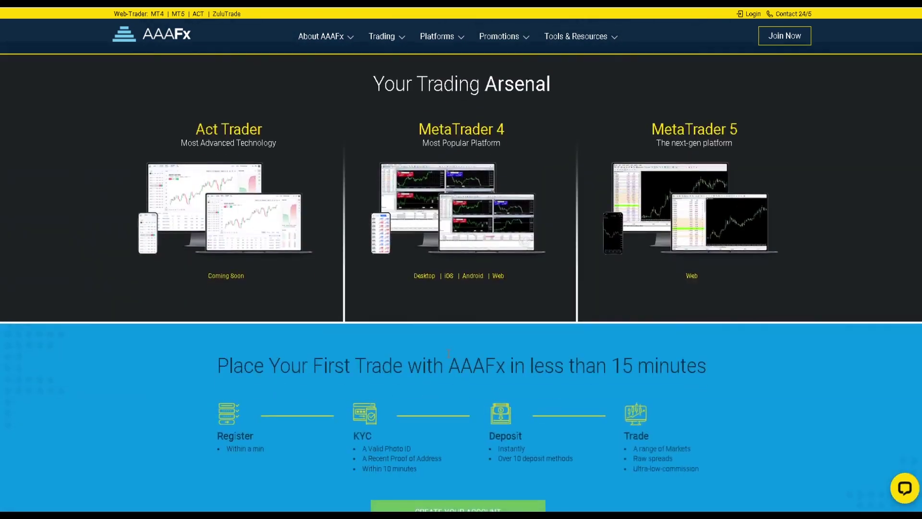
scroll(448, 353, "down", 8)
scroll(447, 354, "up", 20)
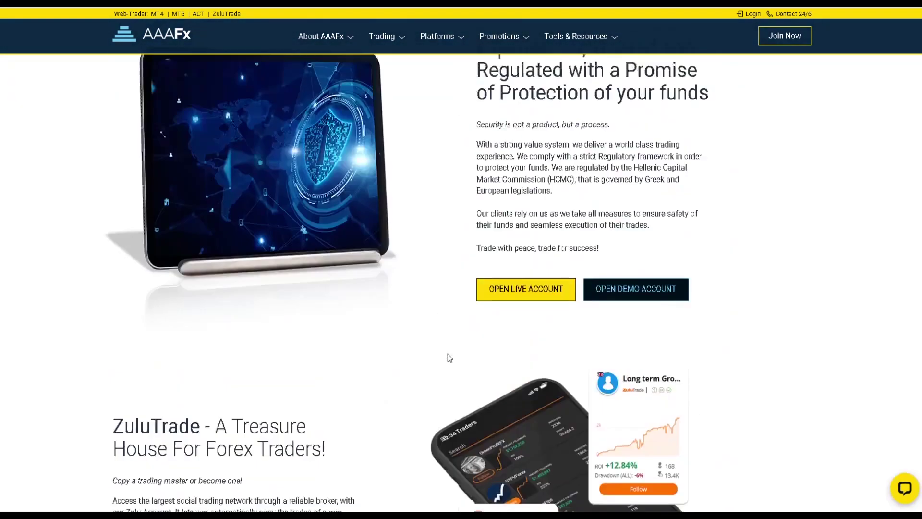
scroll(448, 354, "up", 20)
mouse_move(402, 49)
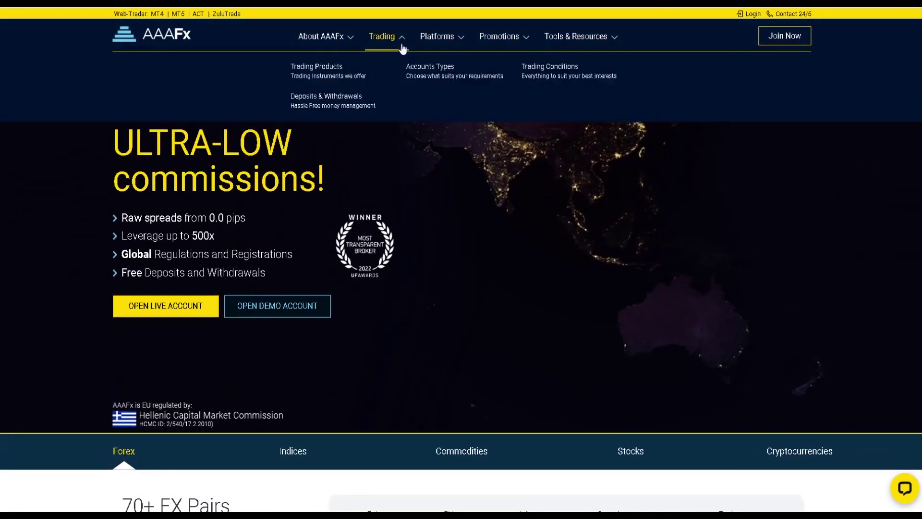
left_click(327, 70)
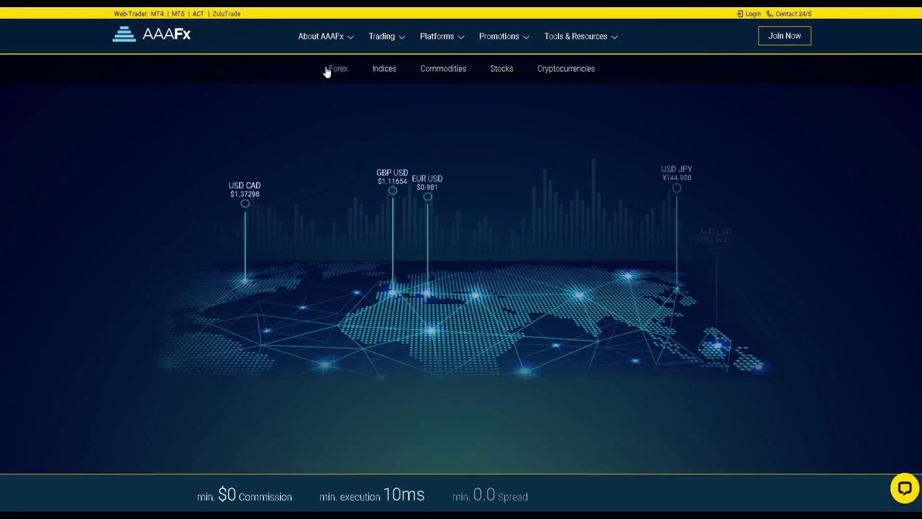
Open the Deposits & Withdrawals page and review its deposit methods table
scroll(438, 188, "down", 8)
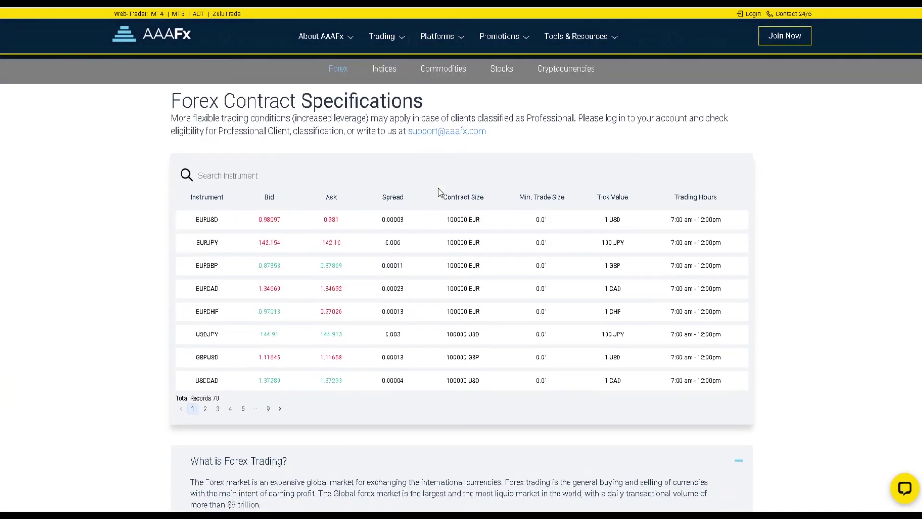
scroll(438, 192, "down", 10)
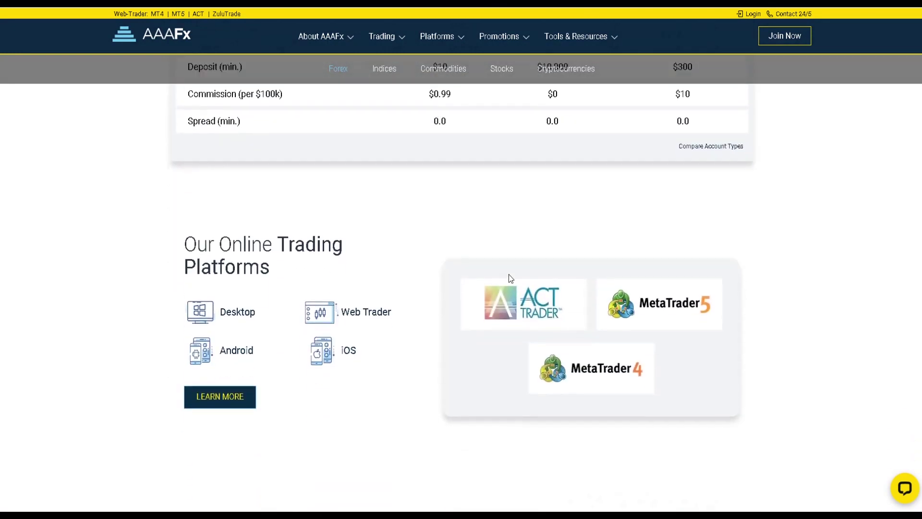
scroll(509, 275, "down", 1)
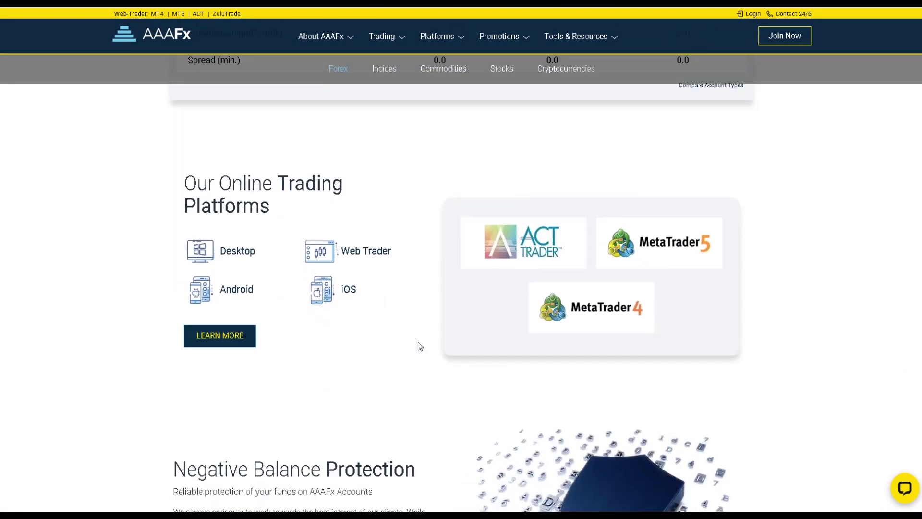
scroll(420, 346, "down", 5)
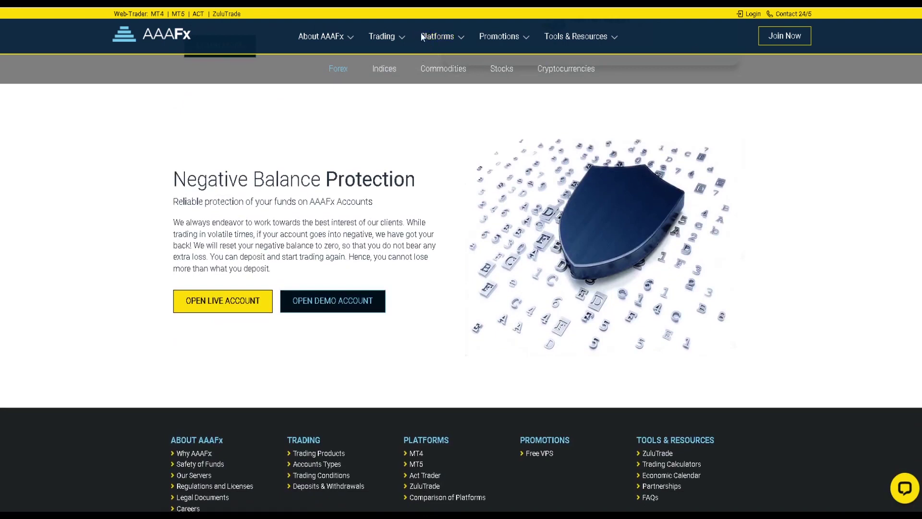
mouse_move(384, 37)
left_click(349, 102)
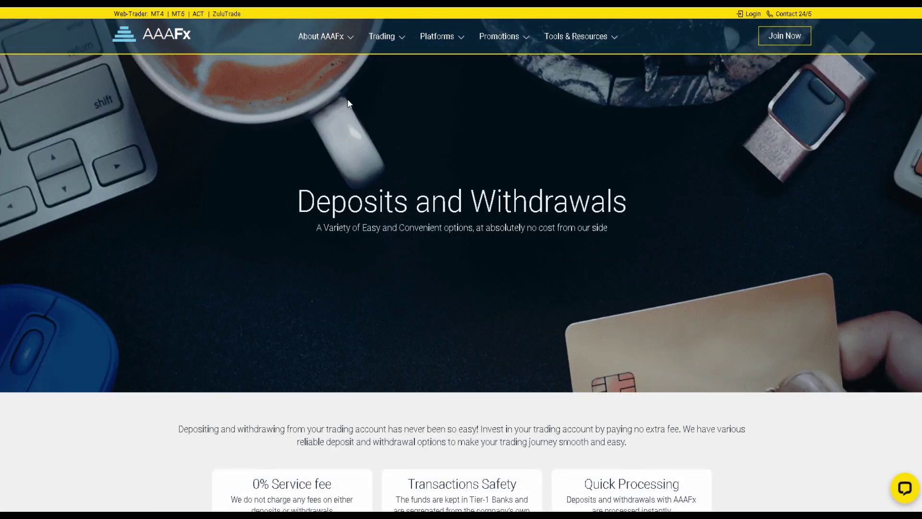
scroll(510, 276, "down", 12)
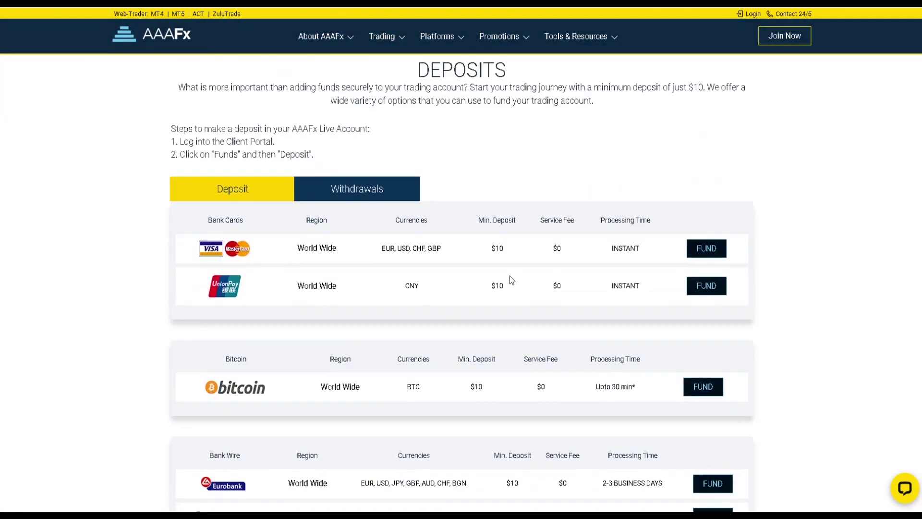
scroll(510, 276, "down", 15)
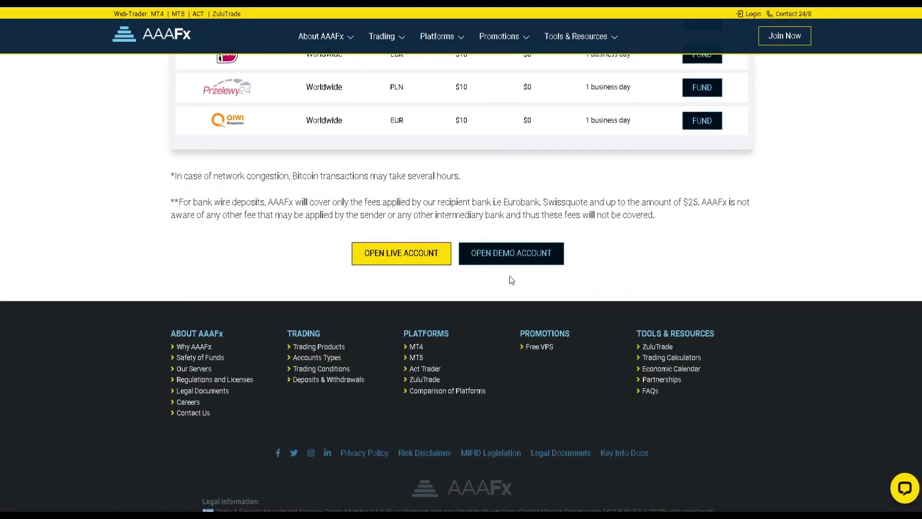
scroll(425, 157, "up", 17)
Open the AAAFx regulations and licences page and scroll through it
mouse_move(339, 43)
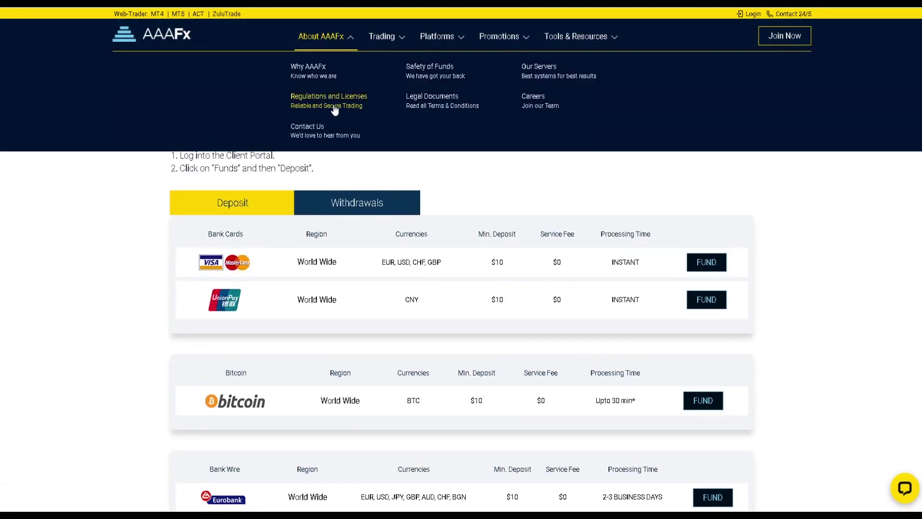
left_click(336, 97)
scroll(420, 248, "down", 17)
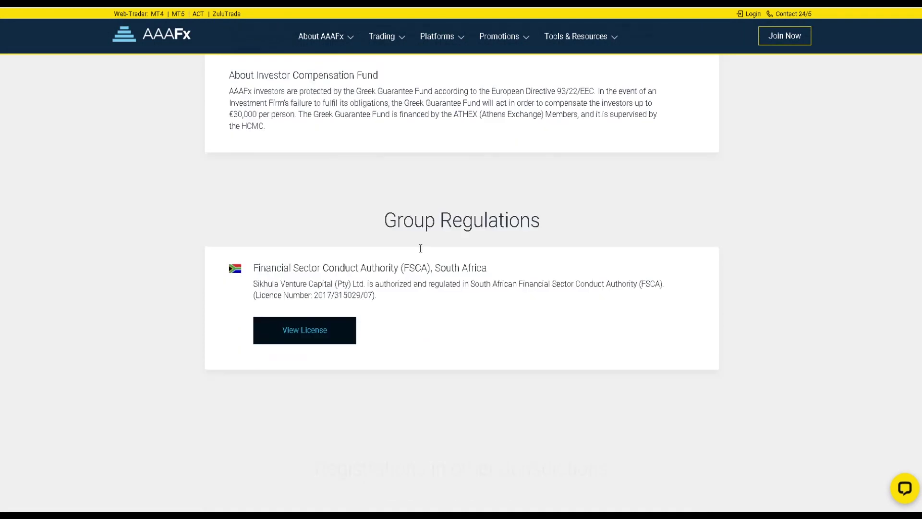
scroll(419, 248, "down", 20)
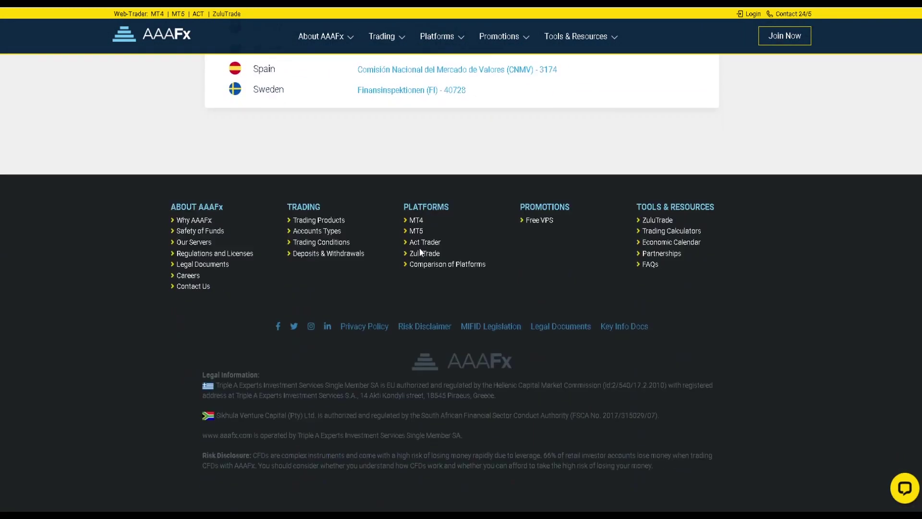
scroll(419, 248, "up", 17)
scroll(419, 244, "up", 1)
Open the trading platforms comparison page and scroll through it
mouse_move(321, 36)
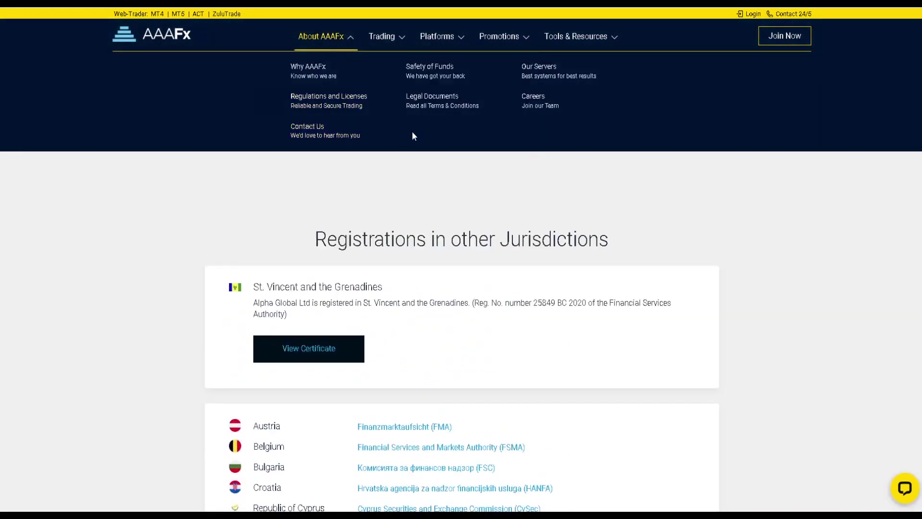
mouse_move(456, 43)
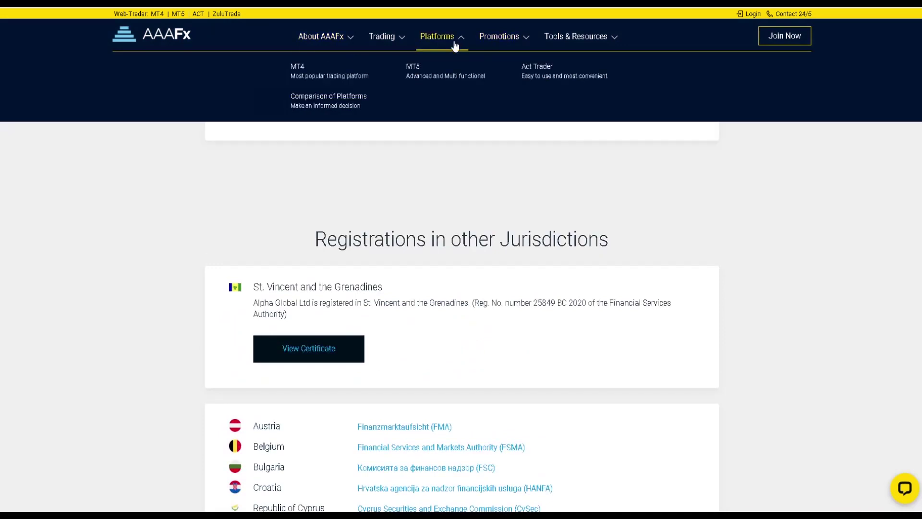
left_click(340, 110)
scroll(402, 273, "down", 8)
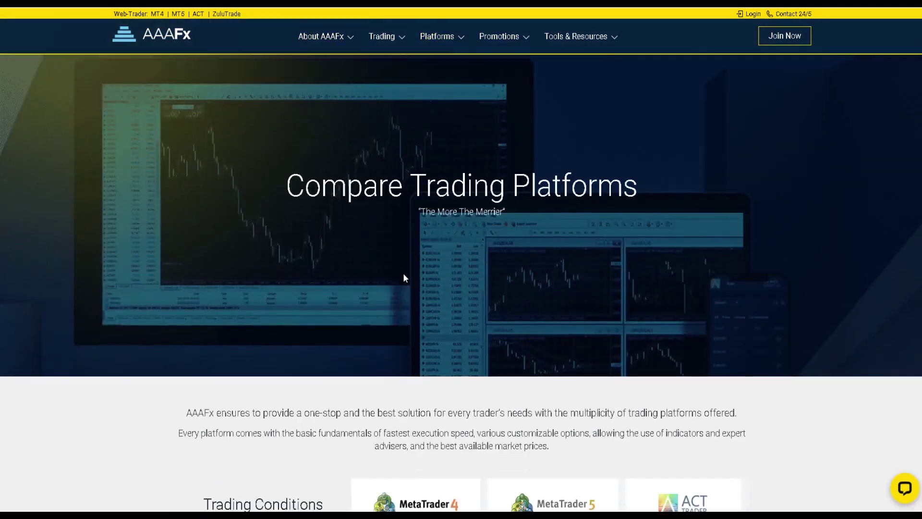
scroll(404, 278, "down", 10)
scroll(403, 278, "up", 15)
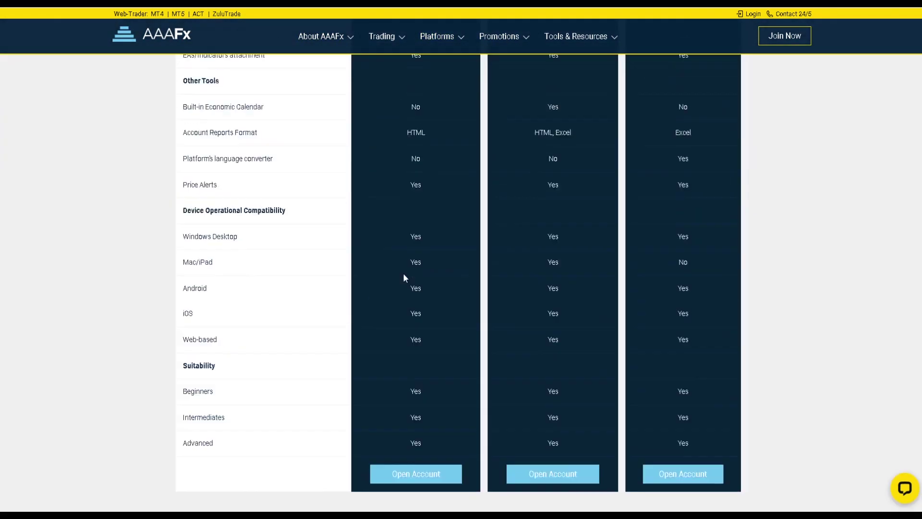
scroll(403, 274, "up", 4)
Open the Trading Conditions page and scroll down it
mouse_move(399, 42)
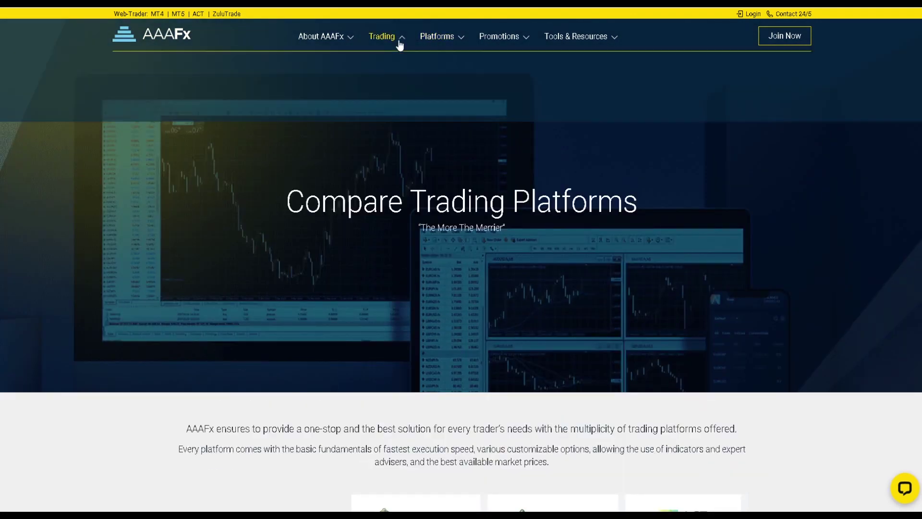
left_click(543, 70)
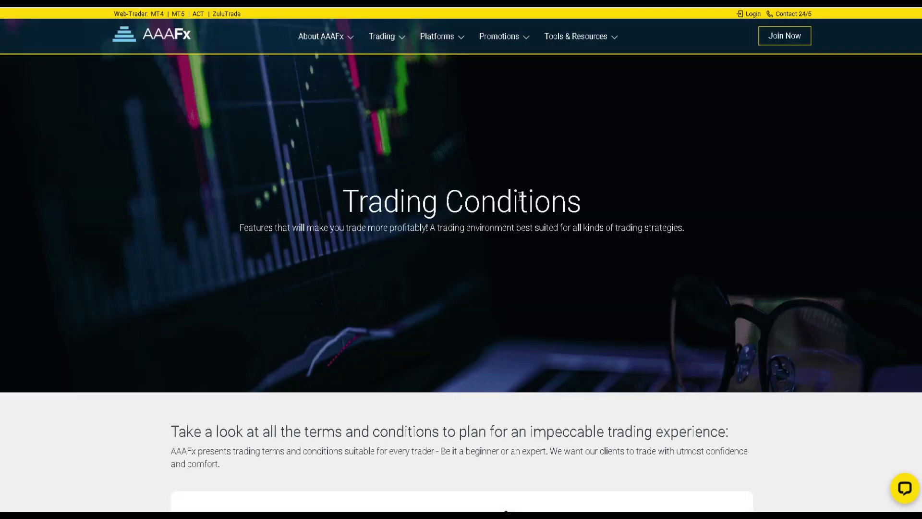
scroll(520, 200, "down", 10)
scroll(521, 200, "down", 10)
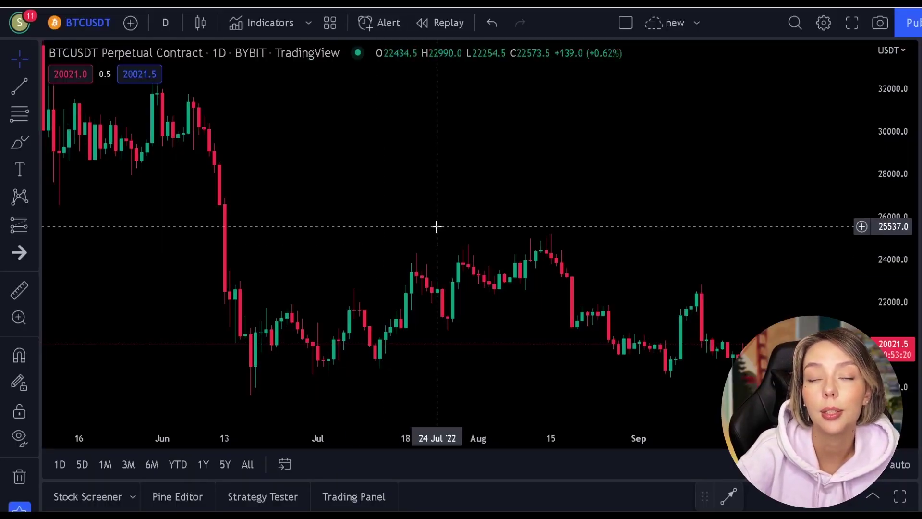
Pan the daily BTCUSDT chart back from May–Aug 2022 to Sep–Dec 2021
left_click_drag(436, 226, 673, 288)
left_click_drag(313, 148, 544, 319)
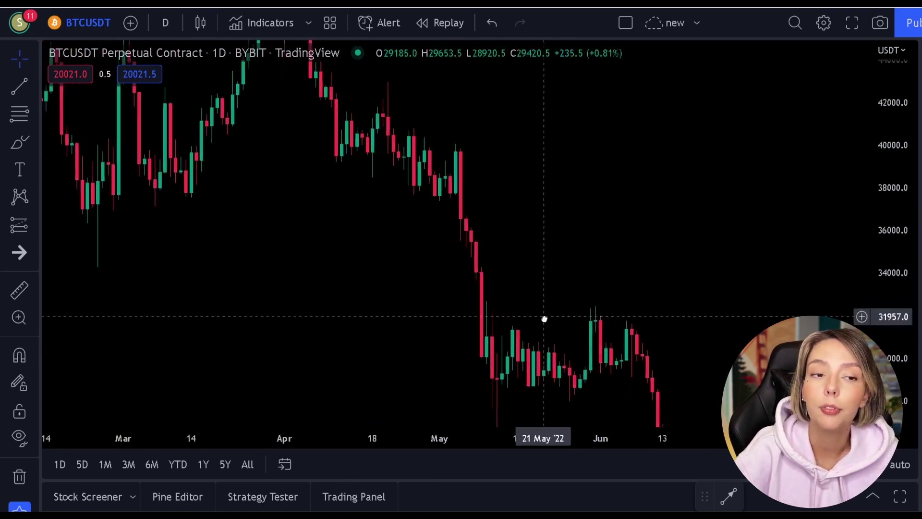
left_click_drag(409, 312, 639, 338)
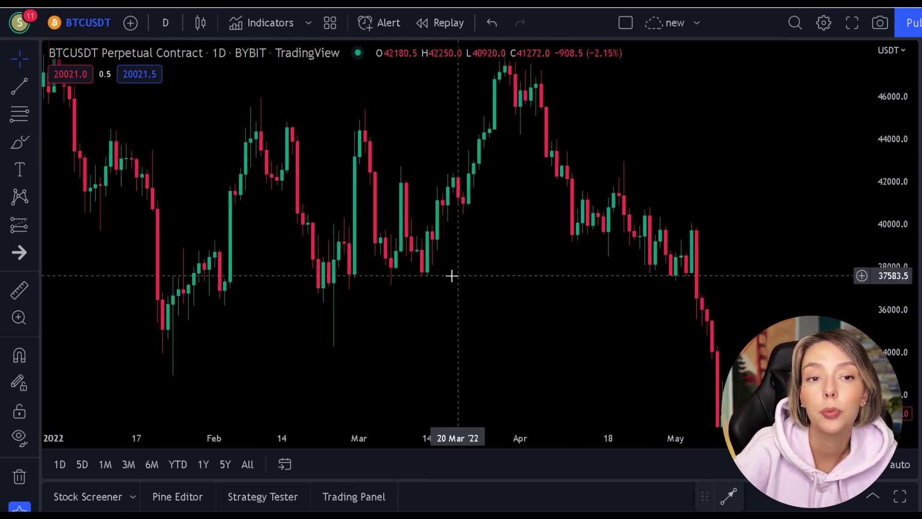
left_click_drag(270, 288, 671, 375)
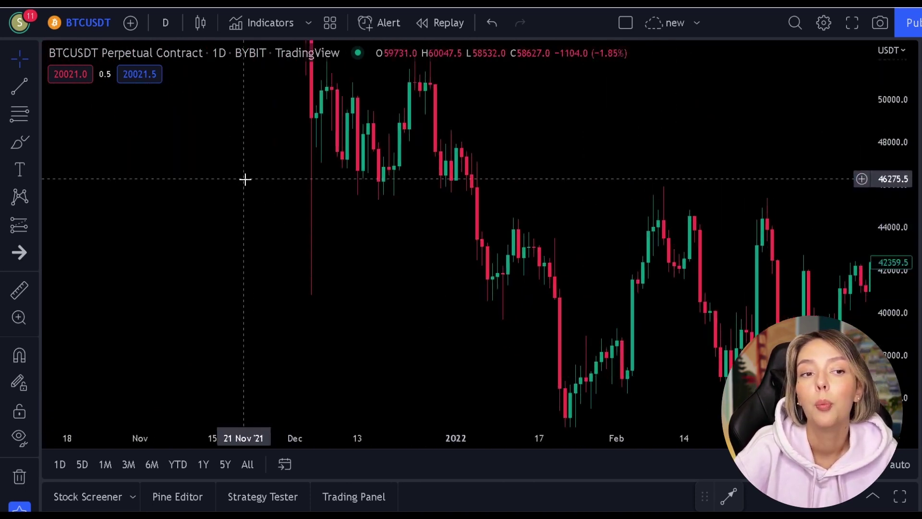
left_click_drag(245, 179, 605, 413)
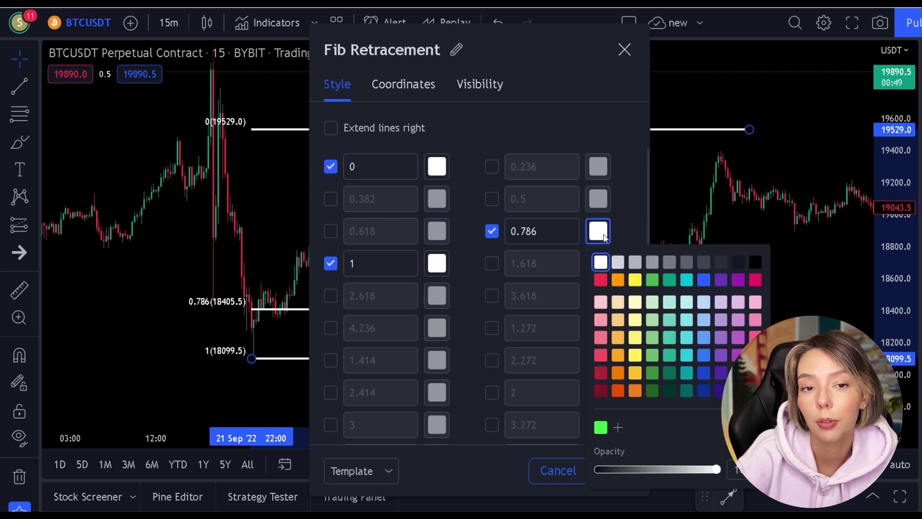
Set the Fib retracement's 0.786 level colour to green and confirm the settings
left_click(627, 204)
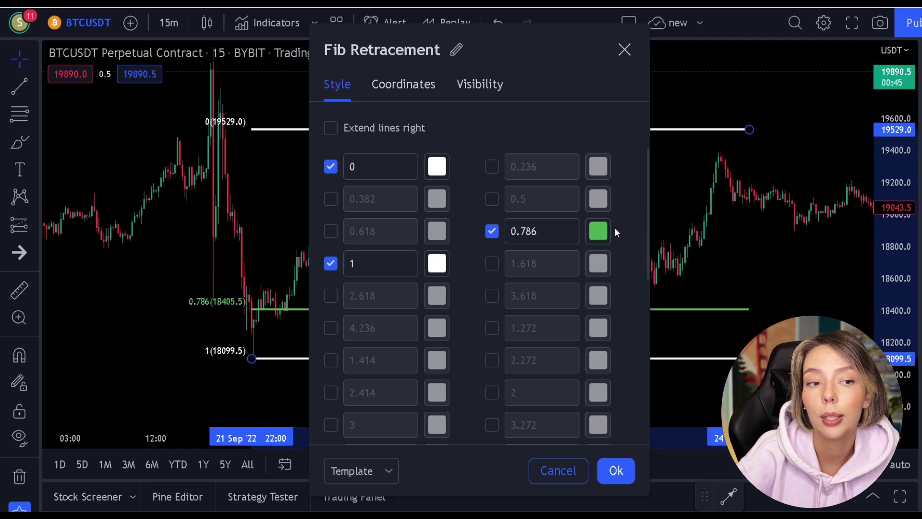
left_click(601, 231)
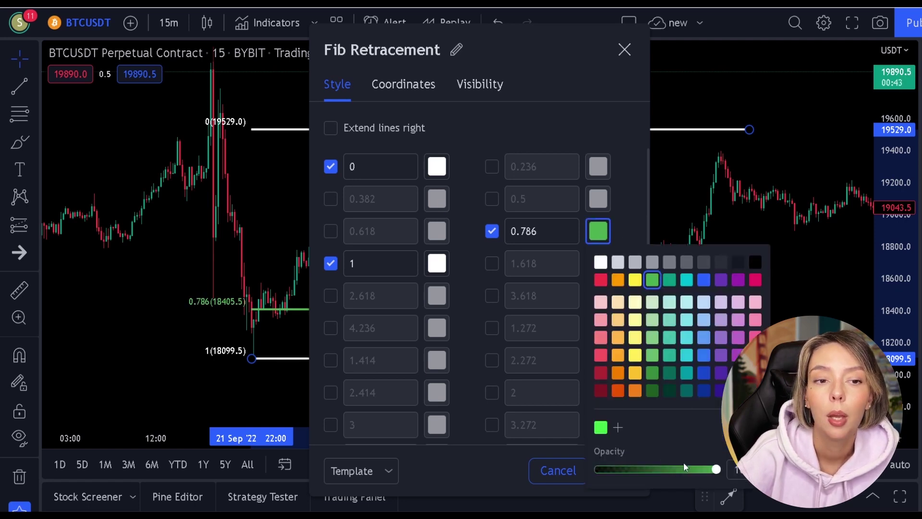
left_click(619, 186)
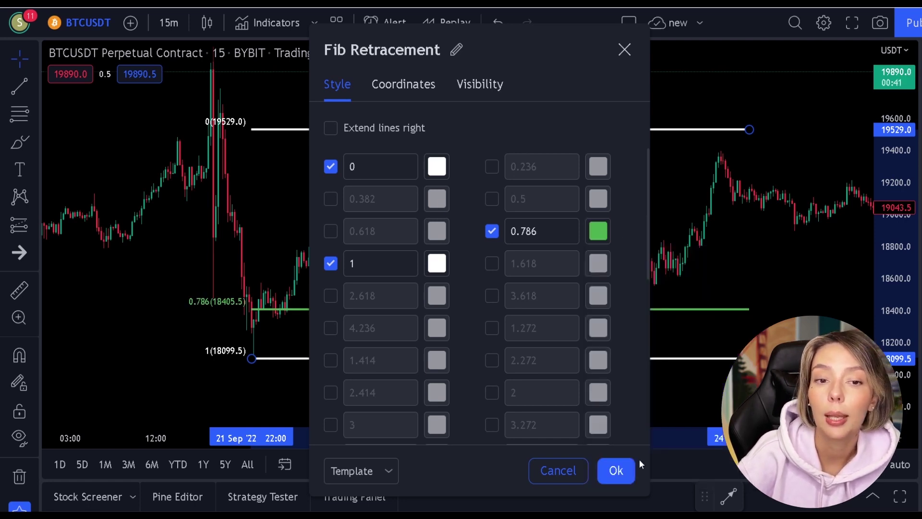
left_click(619, 471)
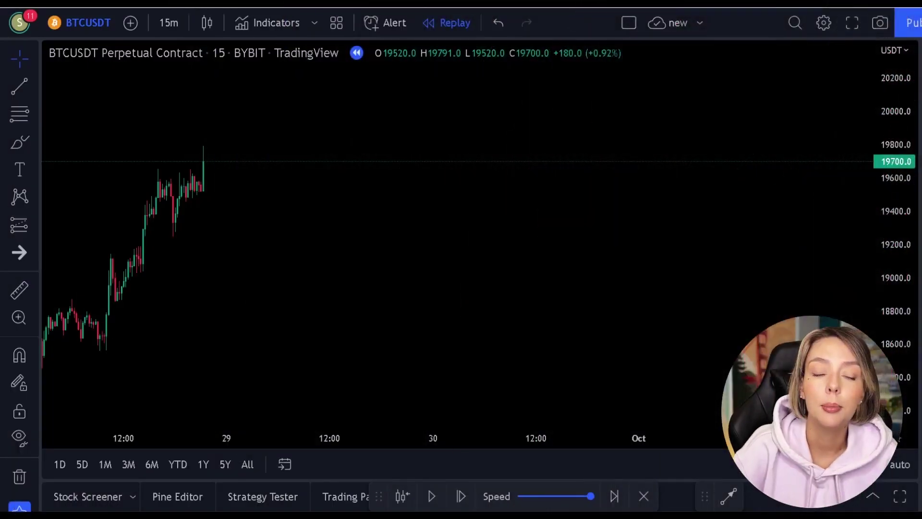
Sketch and undo red brush circles, then anchor a Fib retracement at the 18559.0 low
left_click(23, 142)
mouse_move(130, 319)
left_mouse_down()
mouse_move(76, 350)
mouse_move(151, 313)
left_mouse_up()
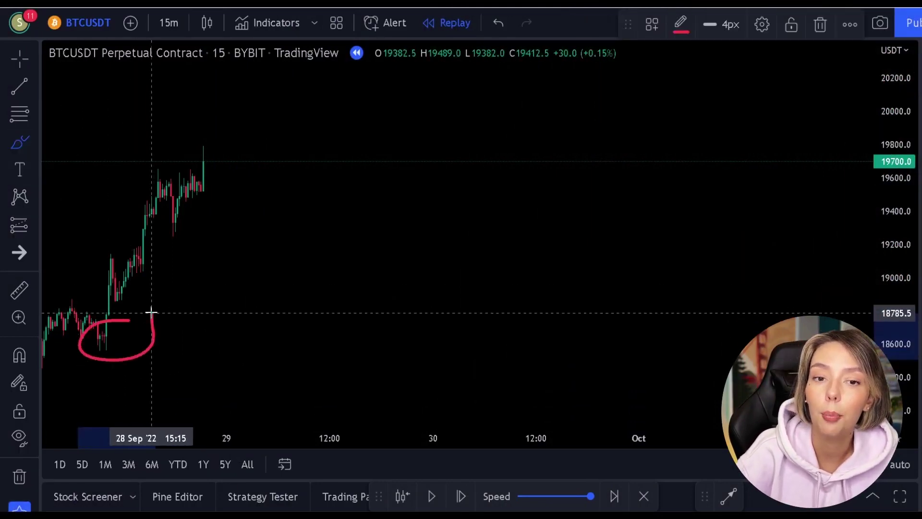
mouse_move(224, 121)
left_mouse_down()
mouse_move(192, 131)
mouse_move(204, 166)
mouse_move(226, 130)
left_mouse_up()
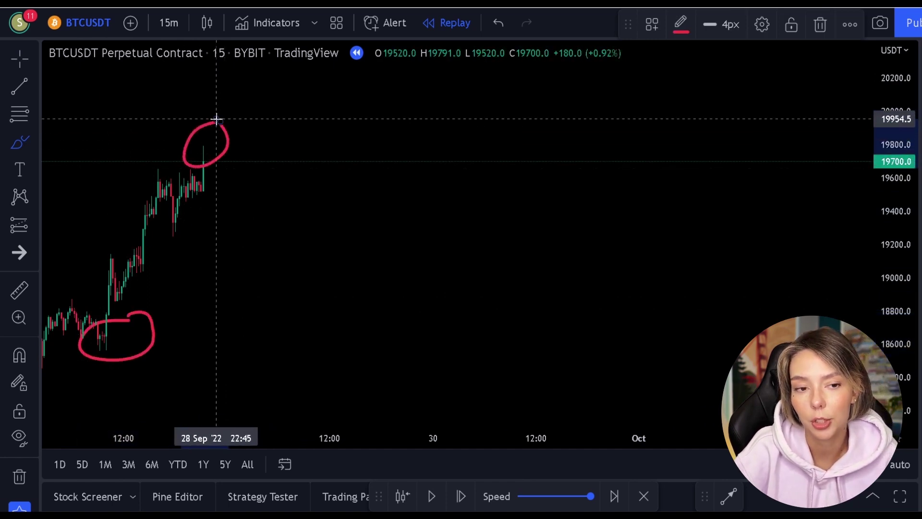
key("ctrl+z")
key("ctrl+z")
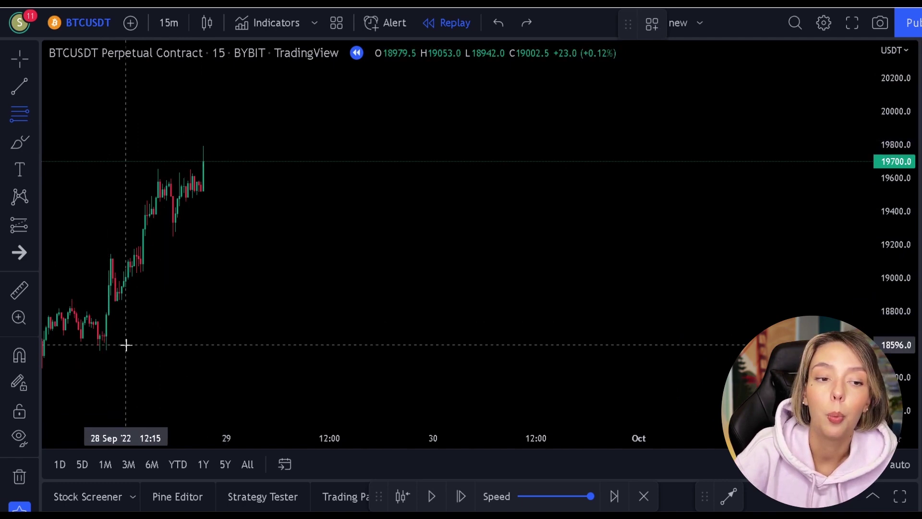
left_click(102, 351)
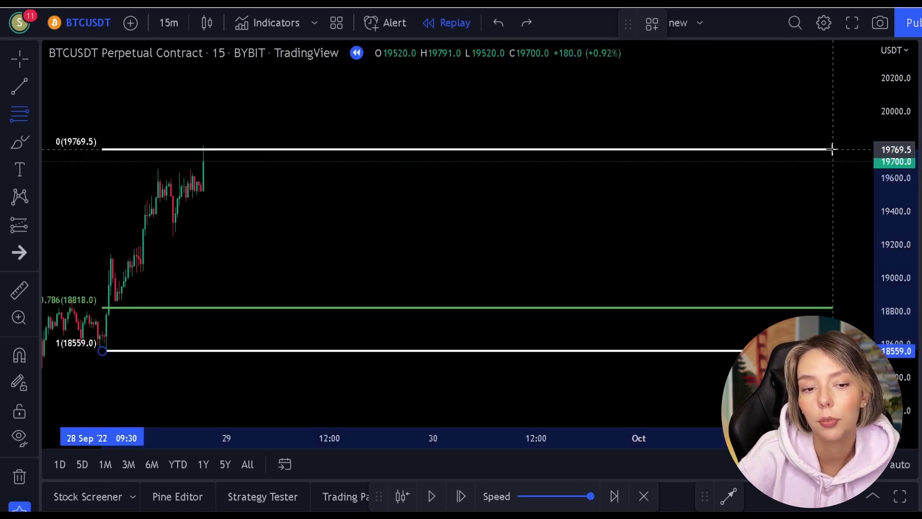
Finish the Fib at 19788.0 and replay until price nears the 0.786 level
left_click(833, 147)
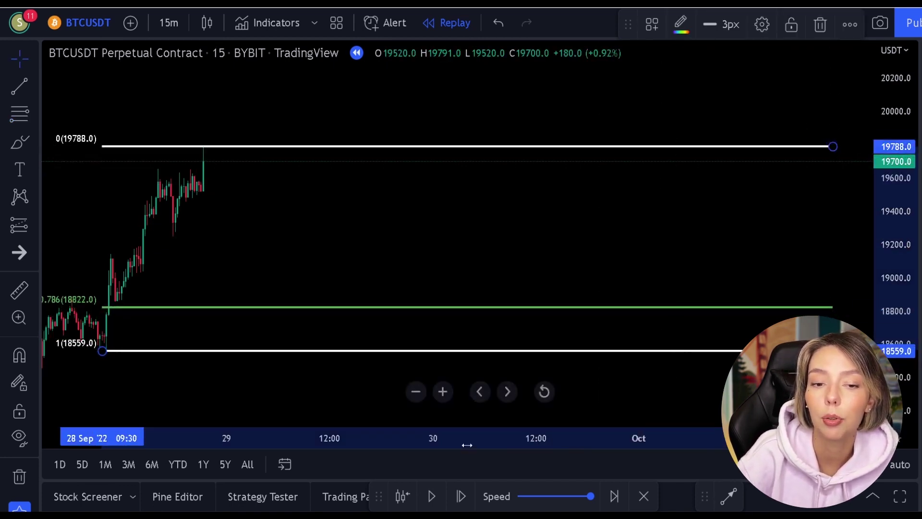
left_click(433, 497)
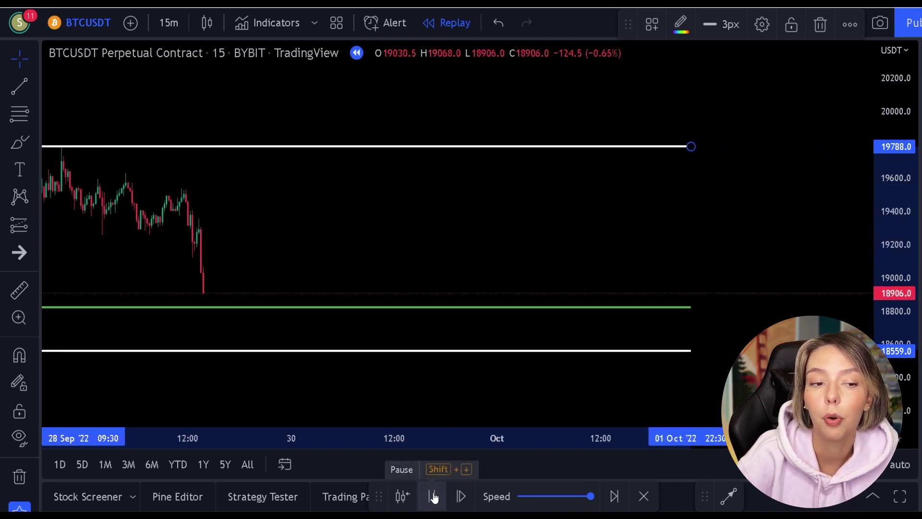
left_click(432, 497)
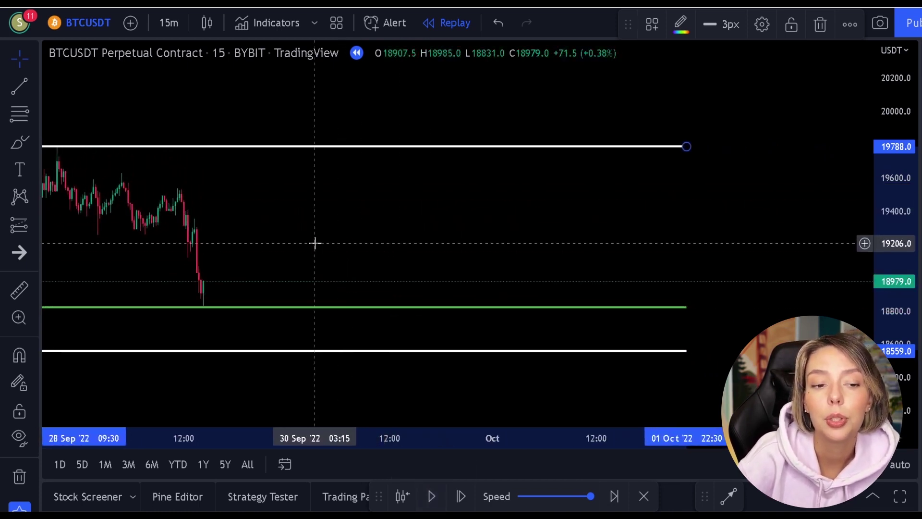
left_click_drag(346, 244, 510, 229)
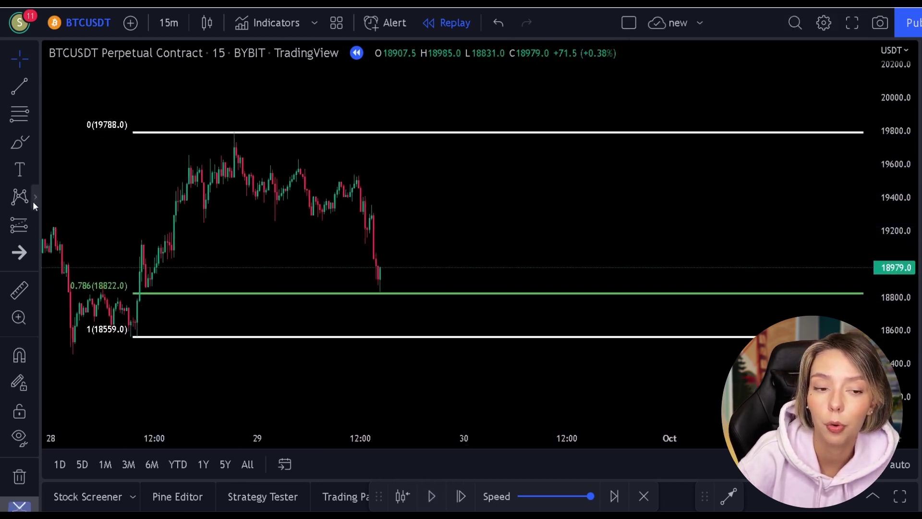
Add a long position at 18864.0 entry, 18503.5 stop and 19769.5 target
left_click(21, 230)
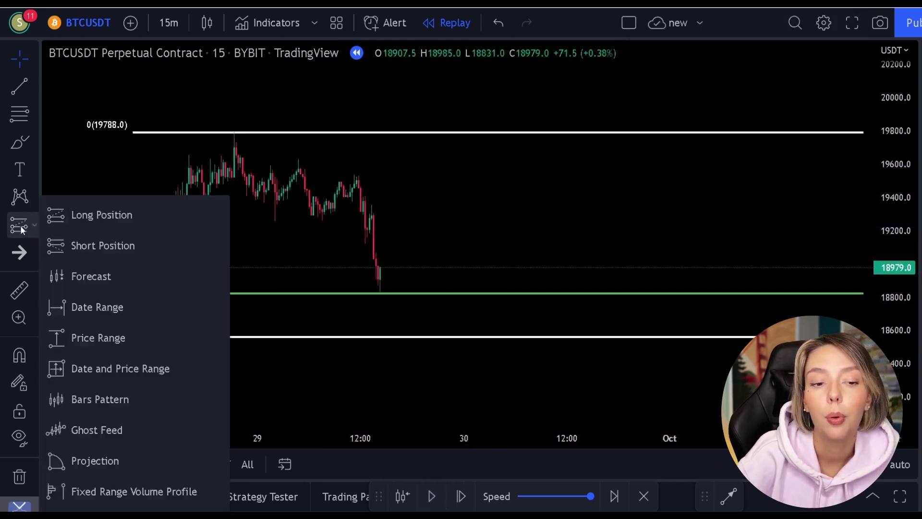
left_click(73, 220)
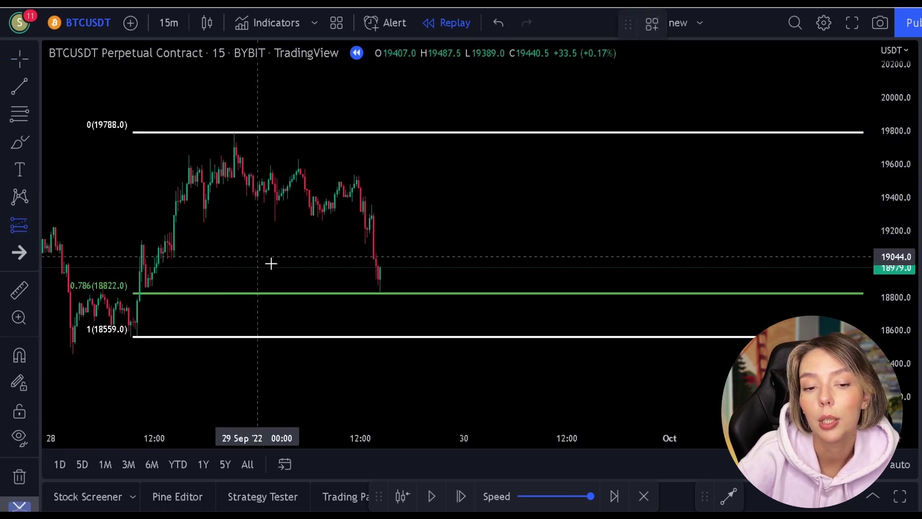
left_click(380, 286)
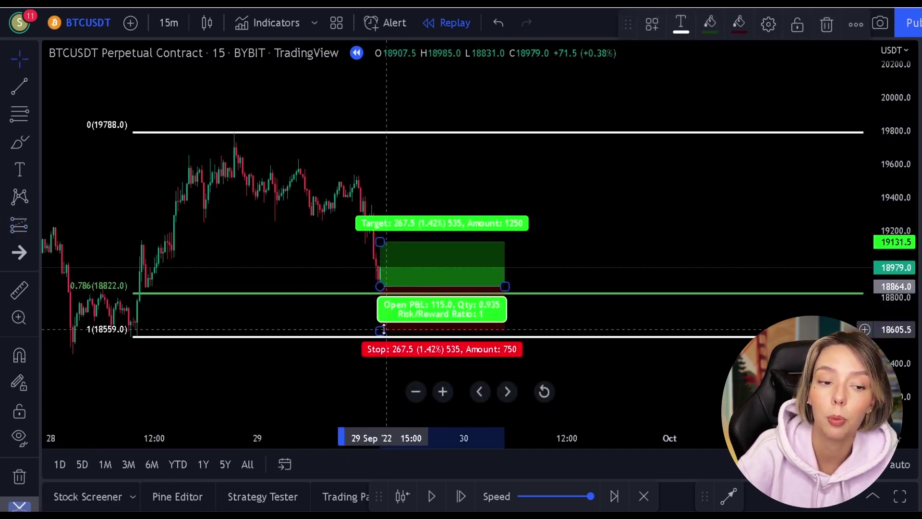
left_click_drag(382, 329, 385, 346)
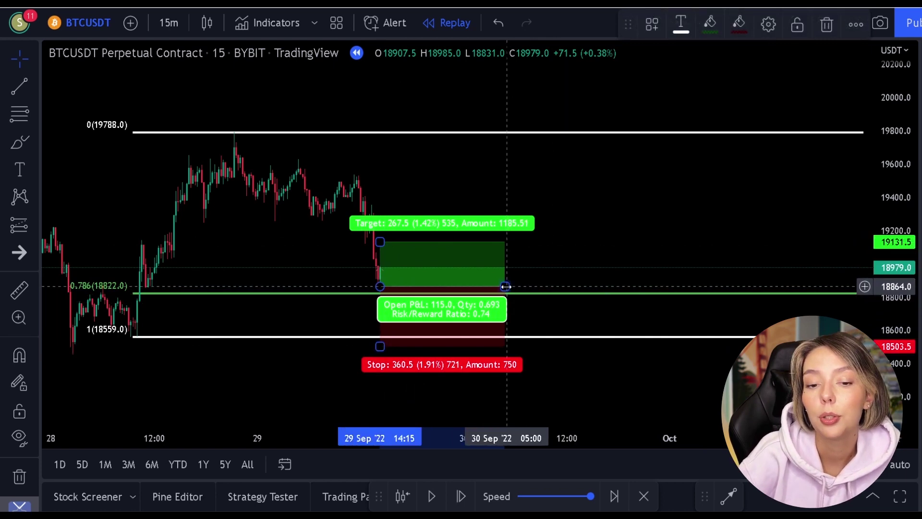
left_click_drag(505, 287, 858, 263)
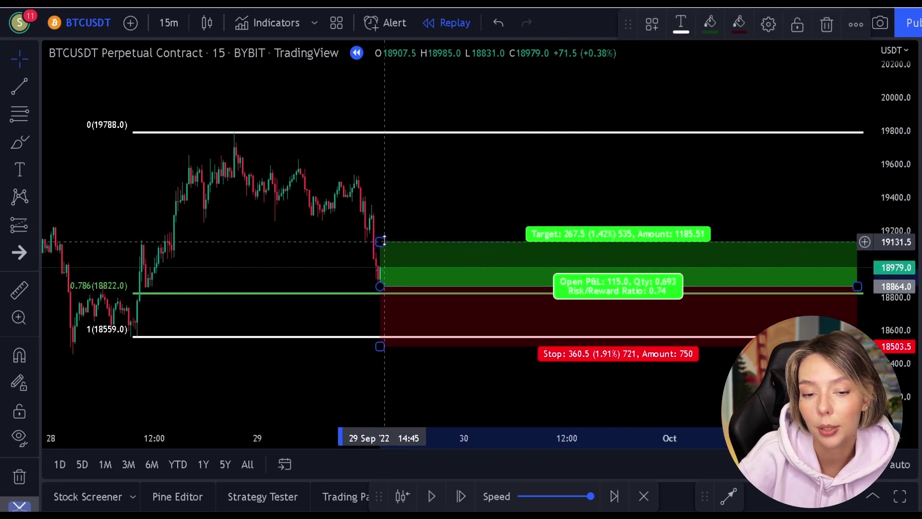
left_click_drag(382, 240, 391, 136)
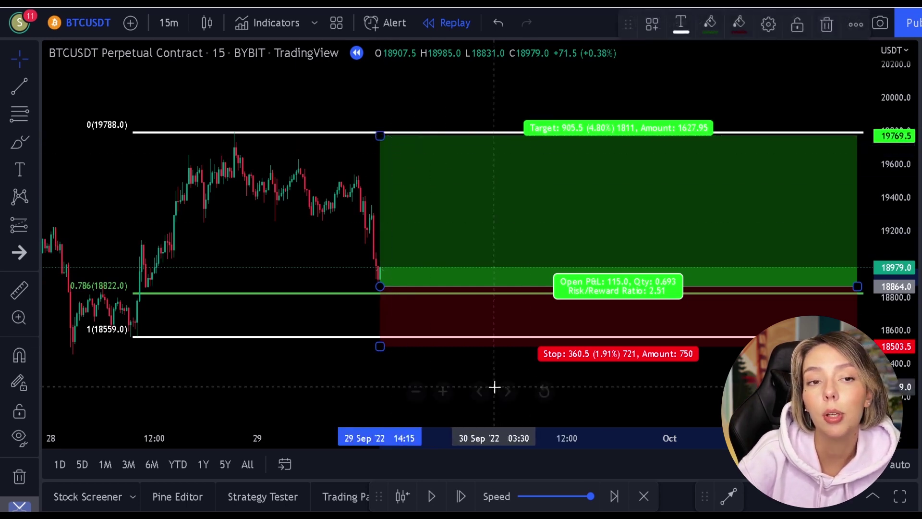
left_click(382, 371)
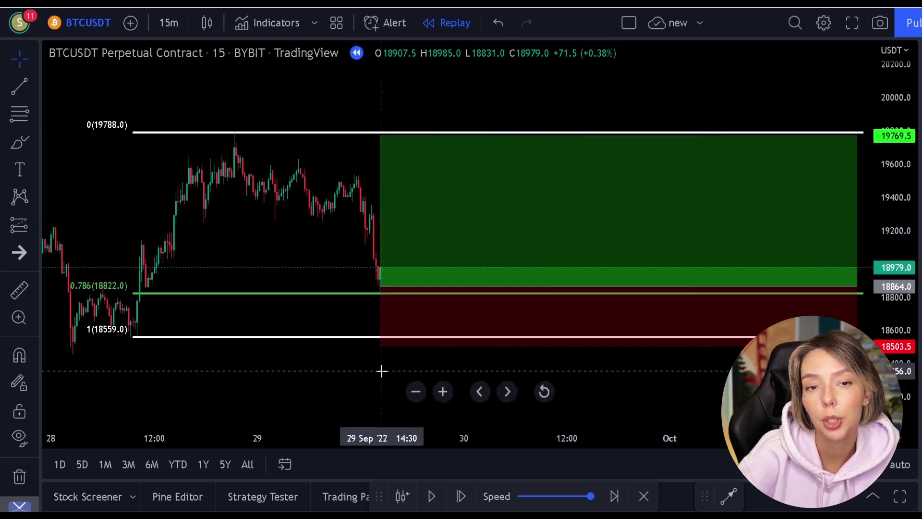
Play the replay through the trade, pause it, and pan back to earlier candles
left_click(433, 494)
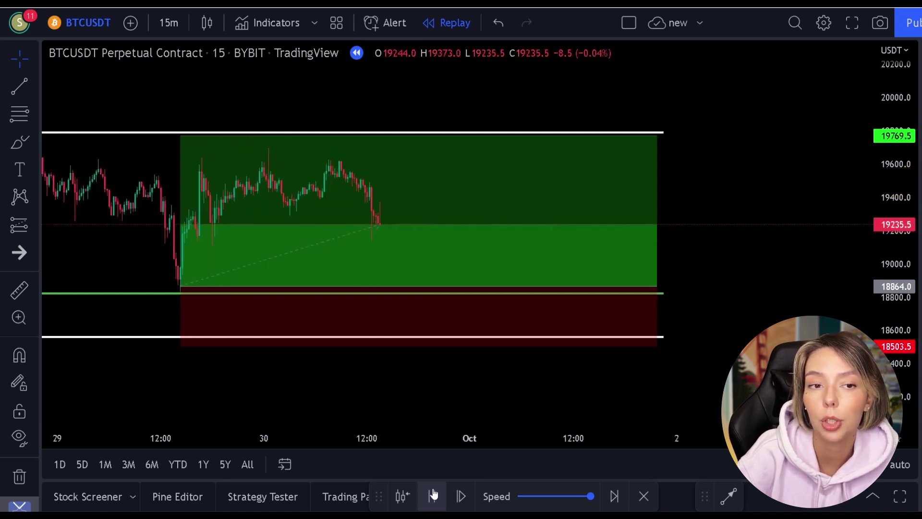
left_click(434, 495)
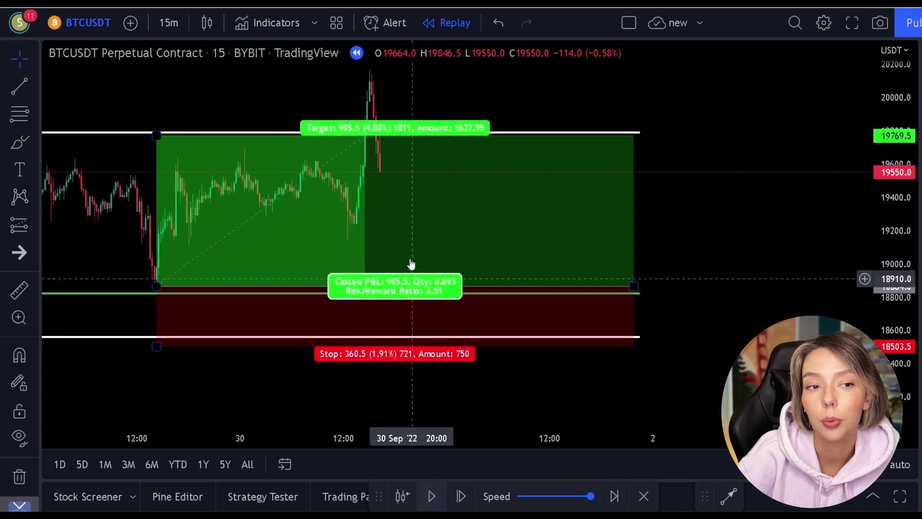
left_click_drag(408, 104, 568, 107)
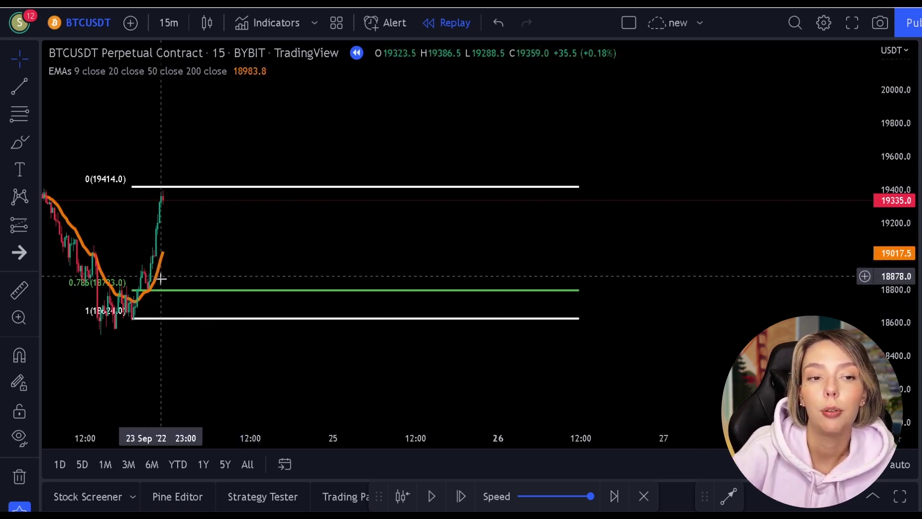
Replay forward and pause once price dips to the green 0.786 level near 18871.0
left_click(430, 497)
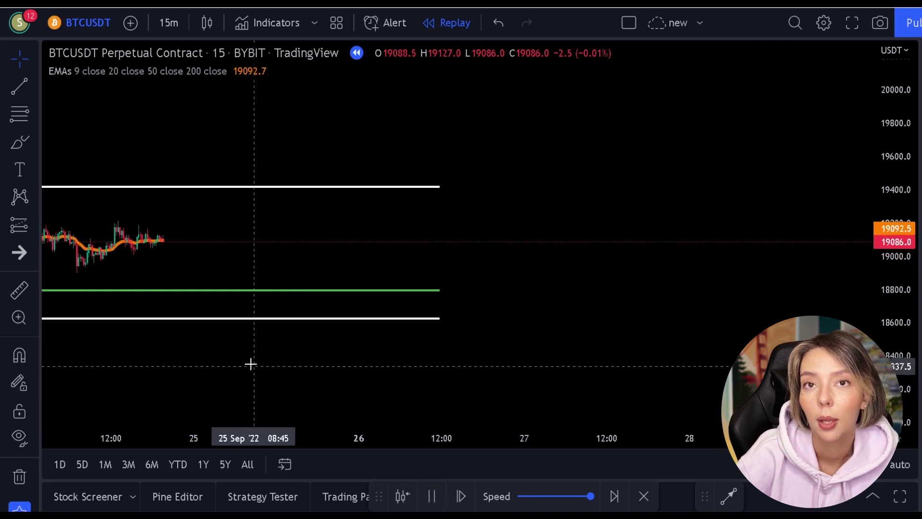
left_click_drag(241, 360, 426, 364)
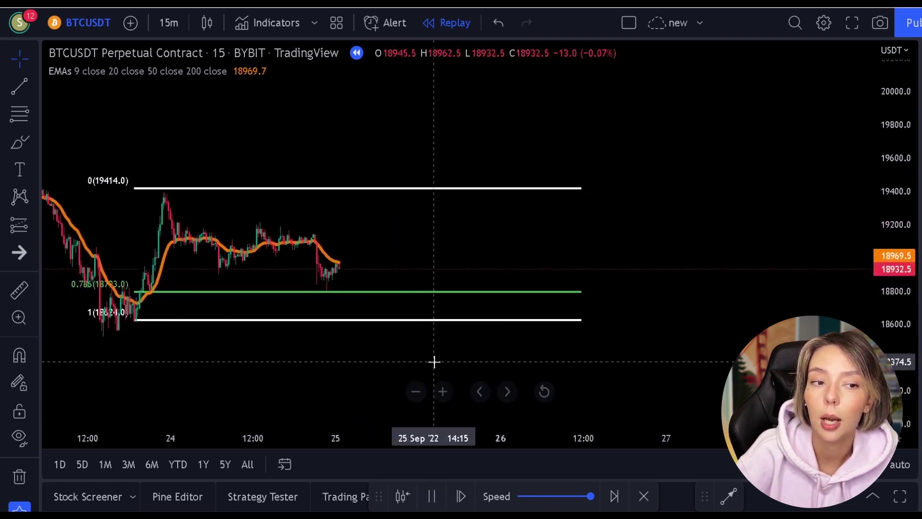
left_click(433, 497)
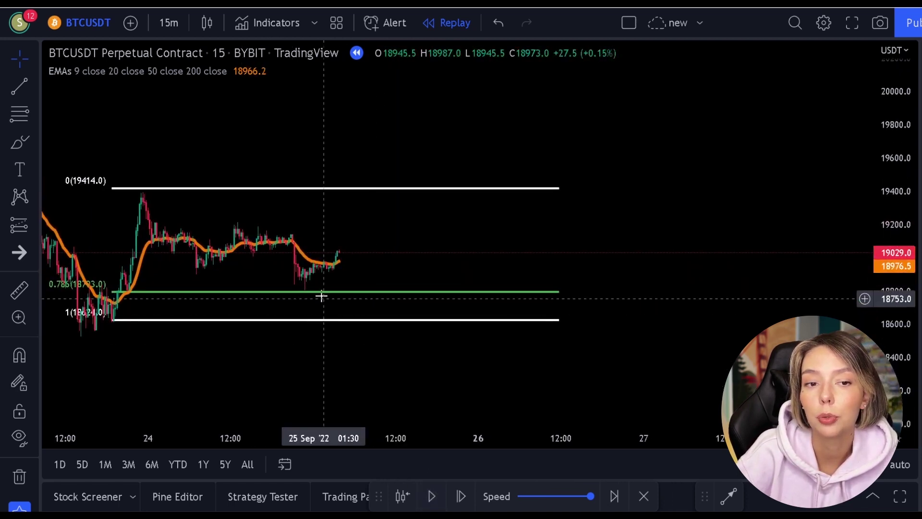
left_click(433, 498)
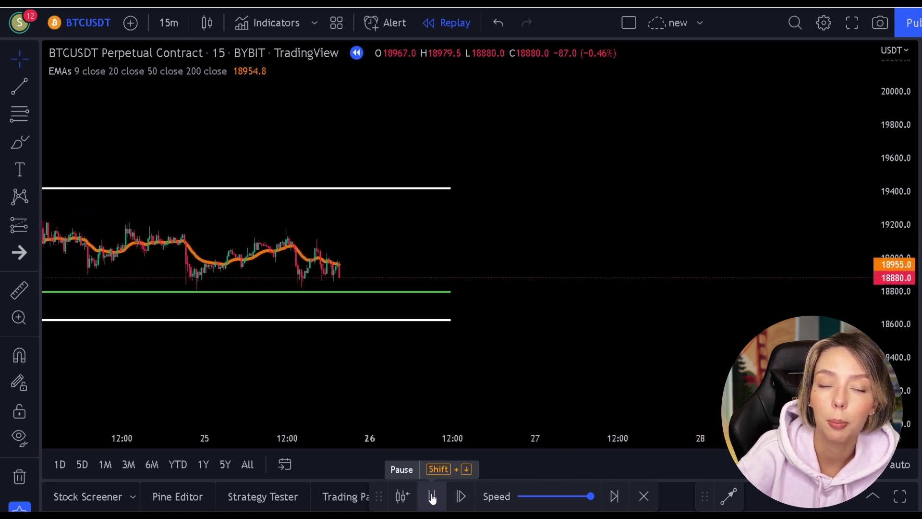
left_click(433, 497)
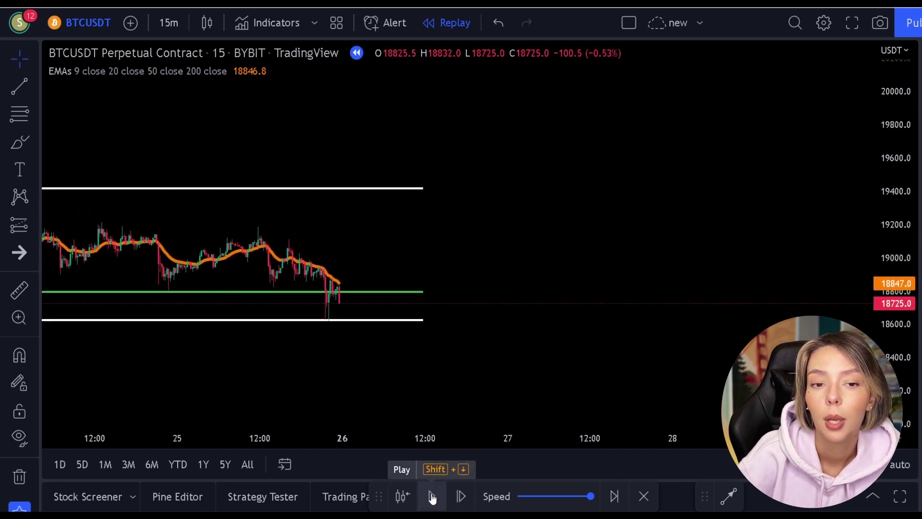
left_click(432, 496)
left_click(432, 497)
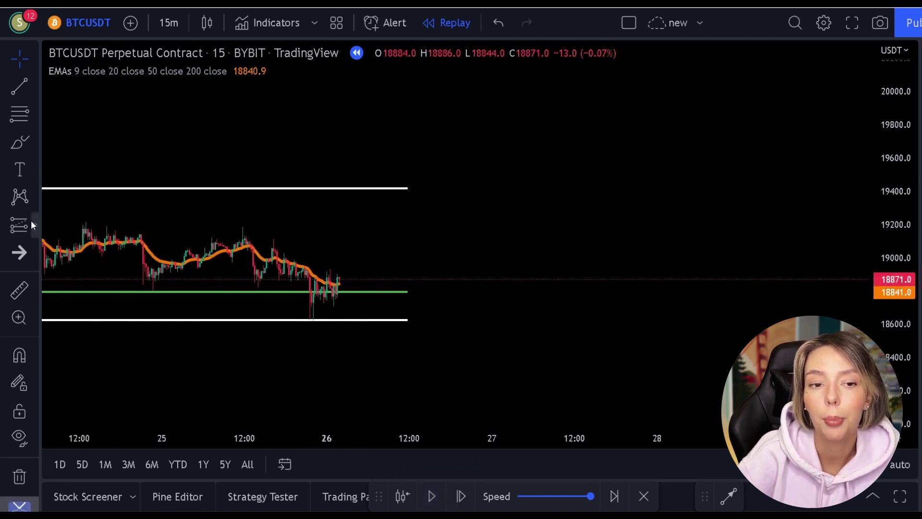
Place a long at the 0.786 level (18827.0) with target 19404.5 and stop 18577.5, then resume replay
left_click(31, 222)
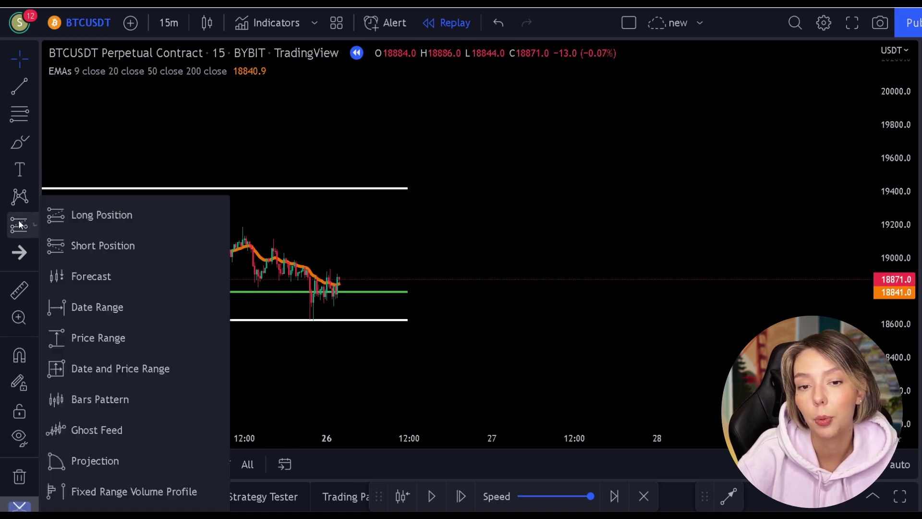
left_click(63, 220)
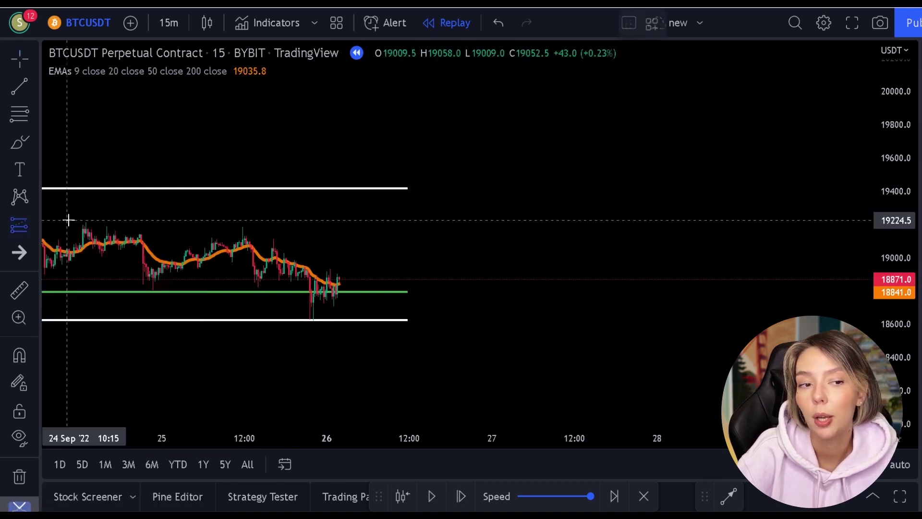
left_click(338, 287)
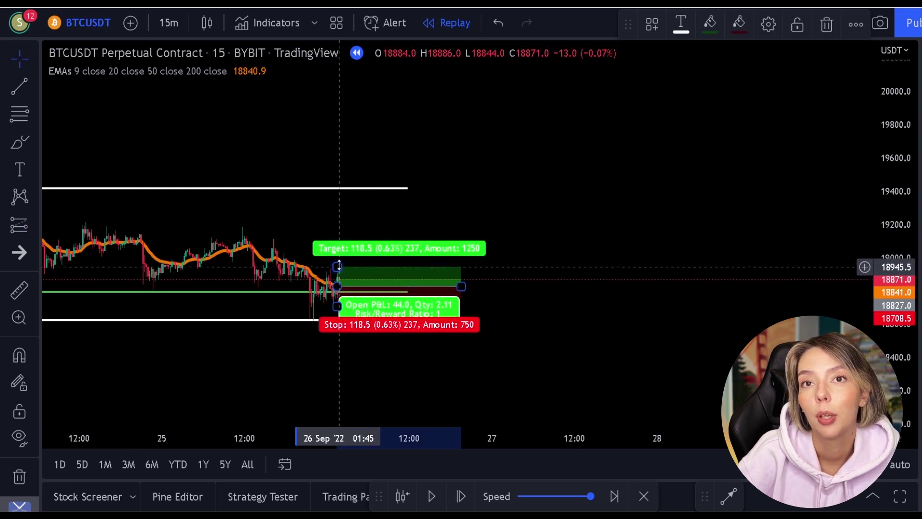
left_click_drag(338, 266, 354, 191)
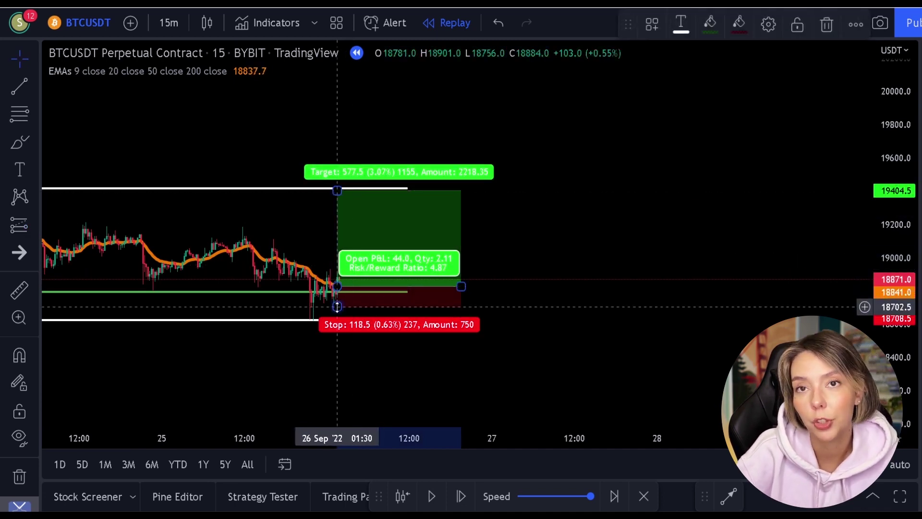
left_click_drag(337, 307, 337, 328)
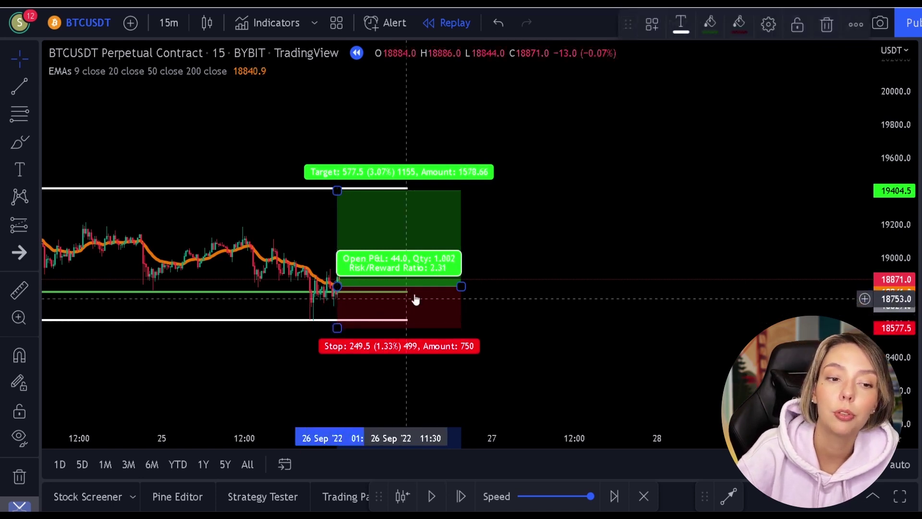
left_click_drag(461, 286, 811, 284)
left_click(781, 118)
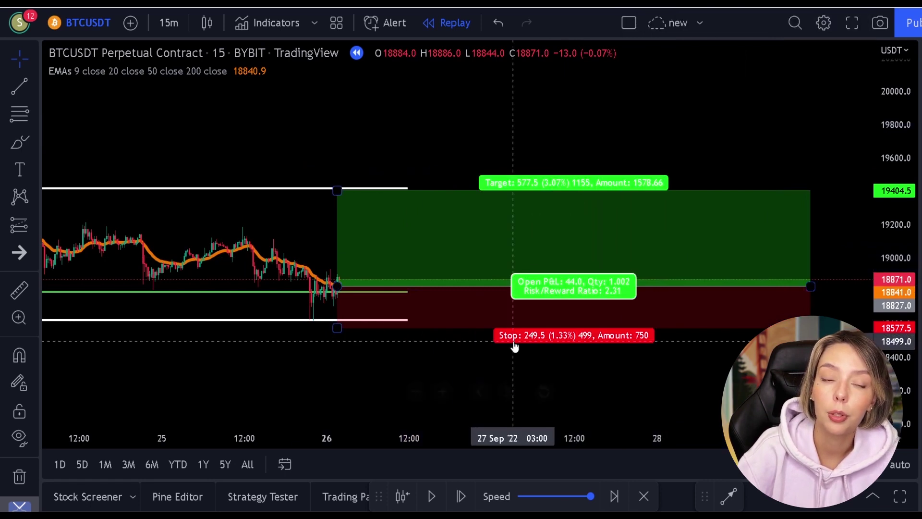
left_click(437, 496)
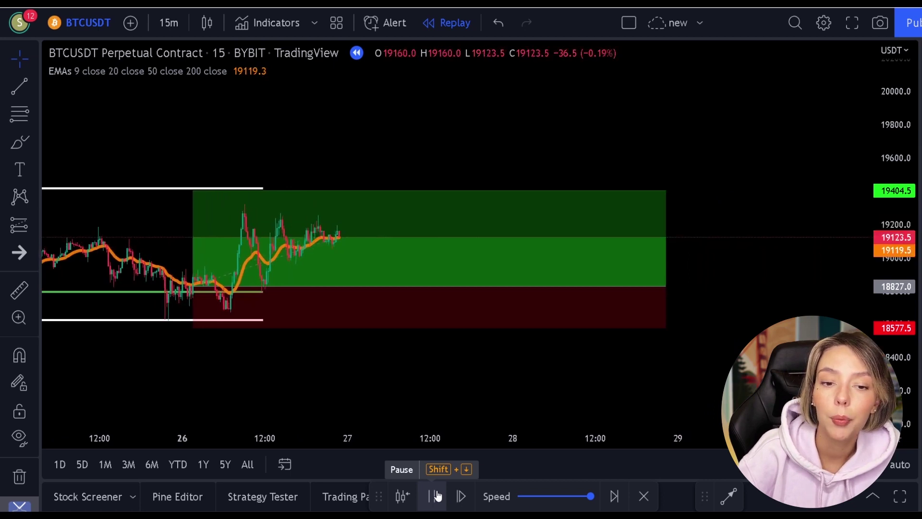
Pause the replay, review the long's target, stop and 577.5 profit, and pan to see the trade
left_click(436, 495)
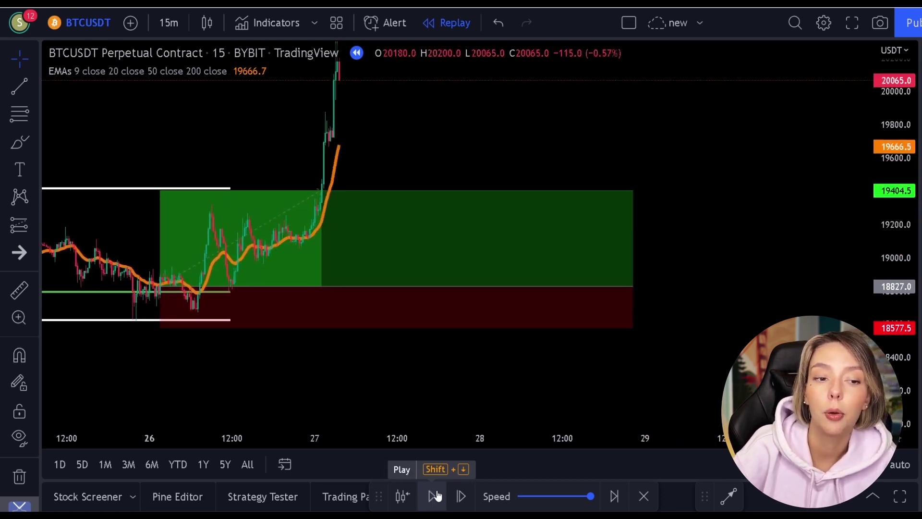
left_click(338, 200)
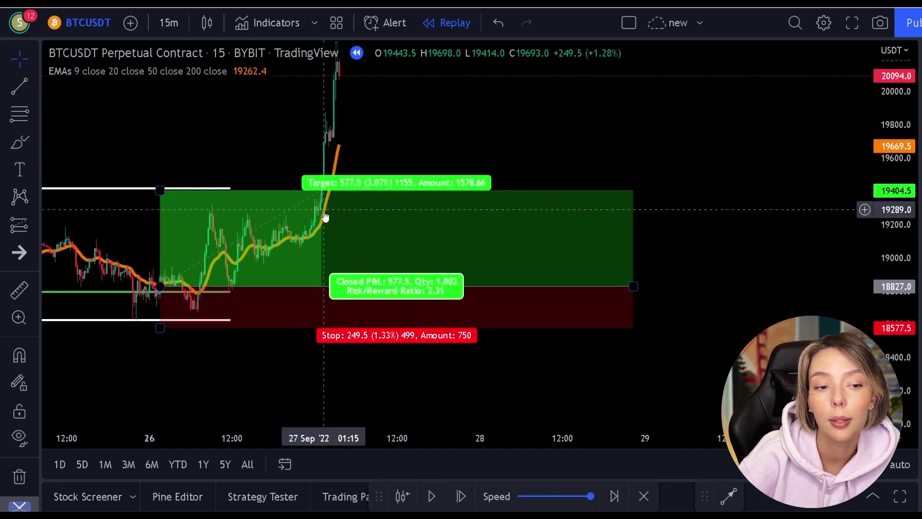
left_click(393, 351)
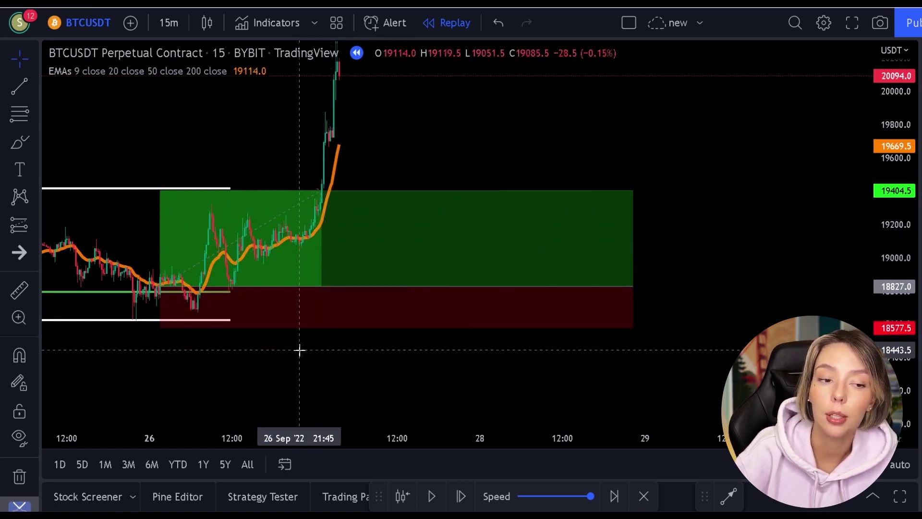
left_click_drag(299, 351, 455, 336)
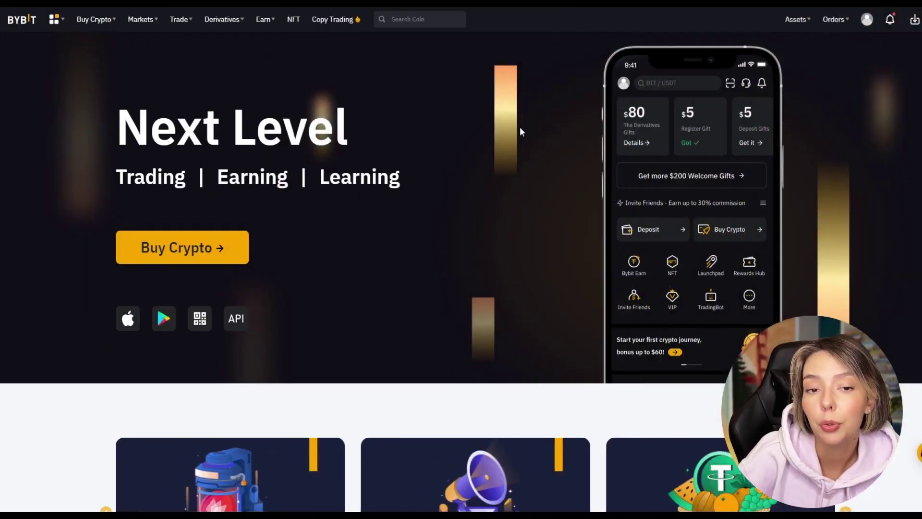
Scroll Bybit, close the contract list, cancel the margin mode leverage change, and pan the chart left
scroll(517, 137, "down", 6)
scroll(811, 236, "down", 13)
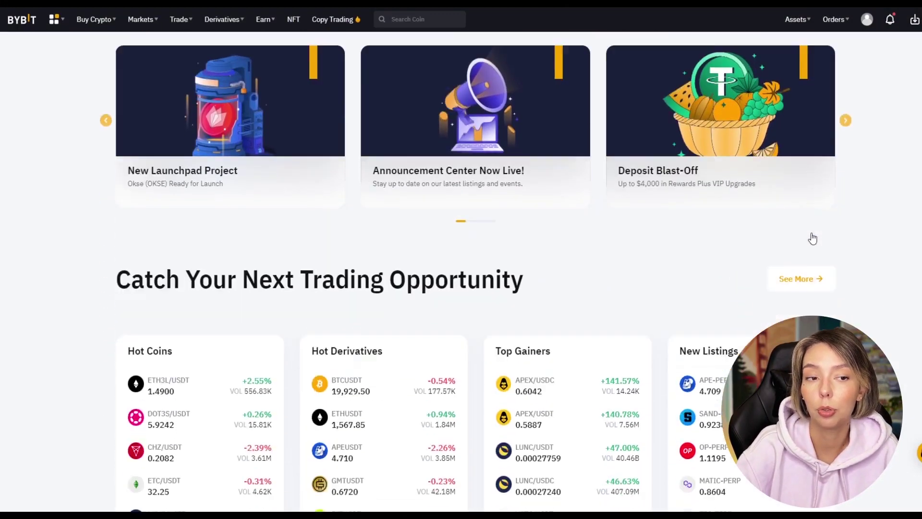
scroll(812, 235, "up", 19)
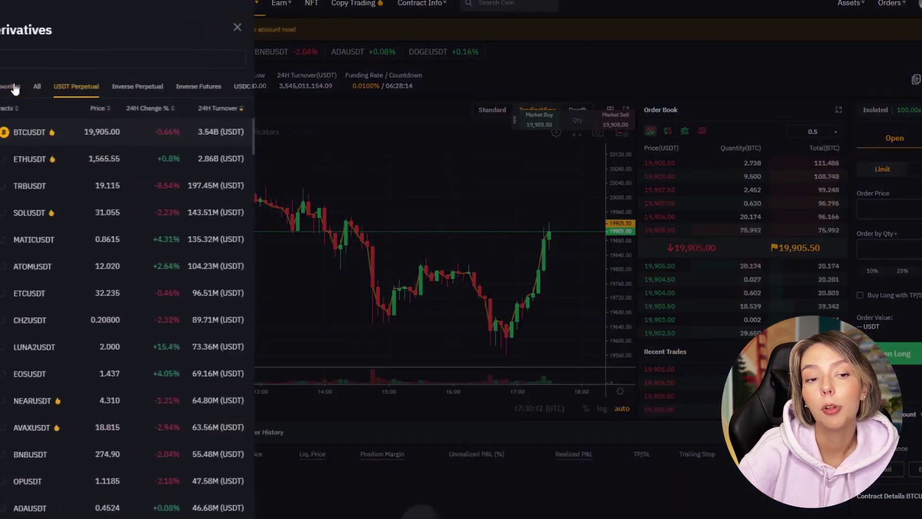
scroll(74, 217, "down", 15)
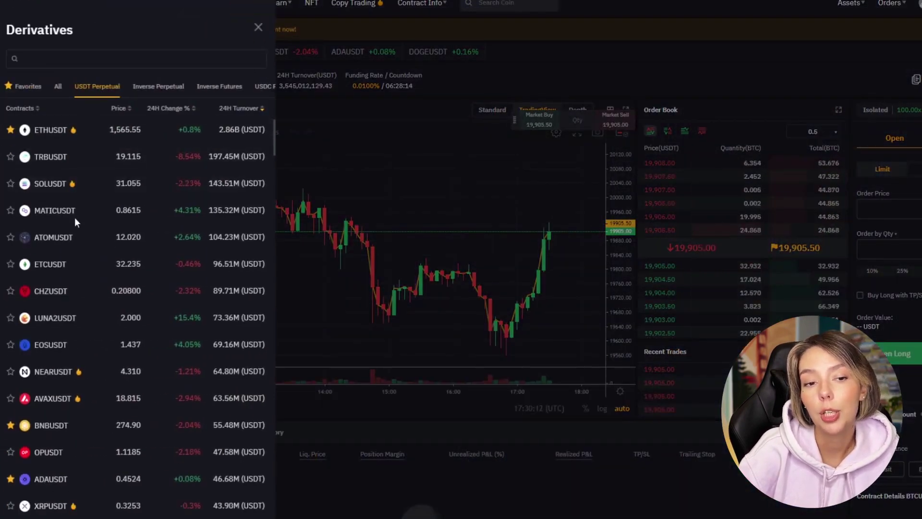
scroll(77, 238, "down", 10)
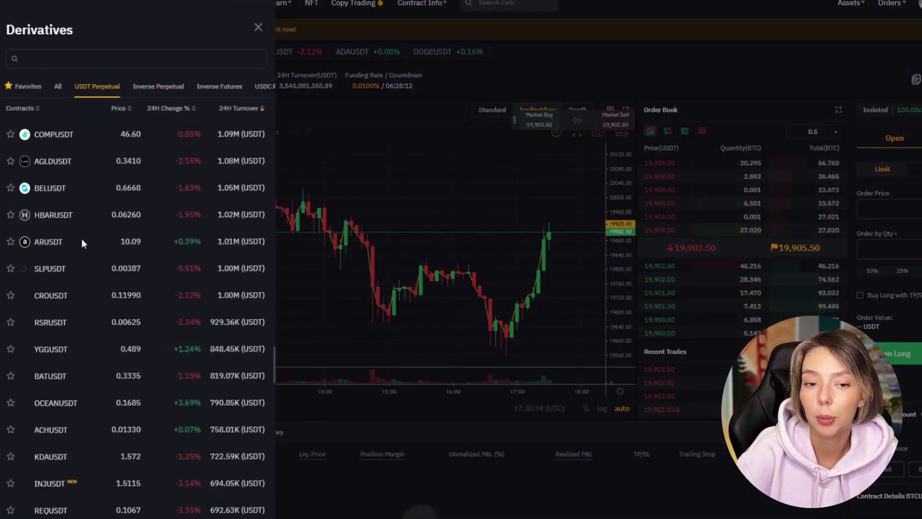
left_click(417, 163)
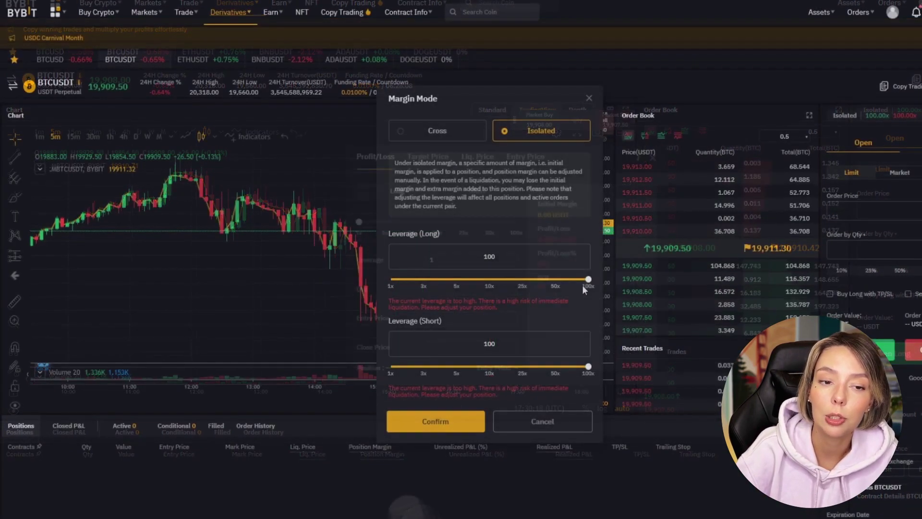
left_click_drag(603, 286, 524, 280)
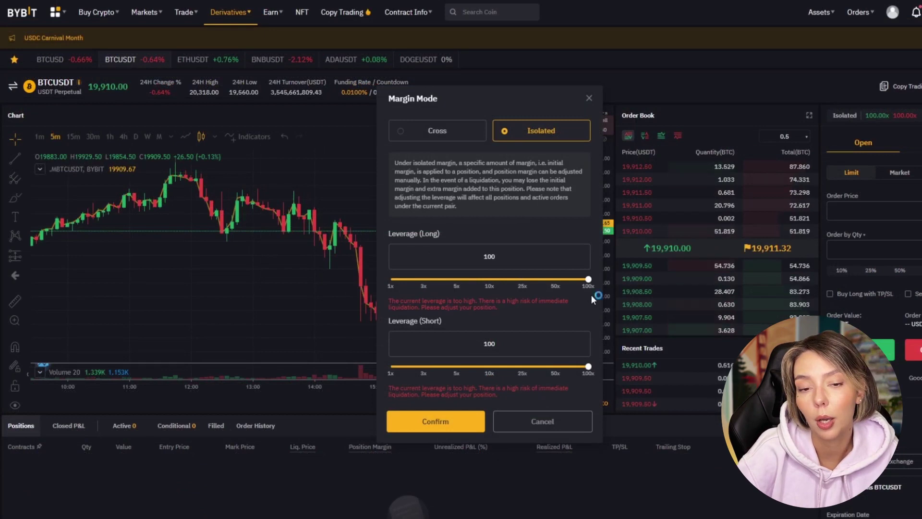
left_click(547, 418)
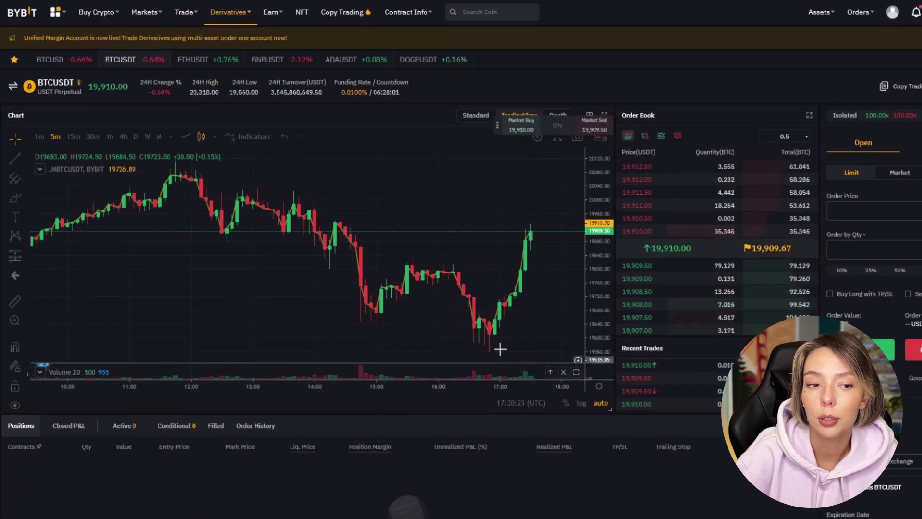
left_click_drag(493, 233, 391, 199)
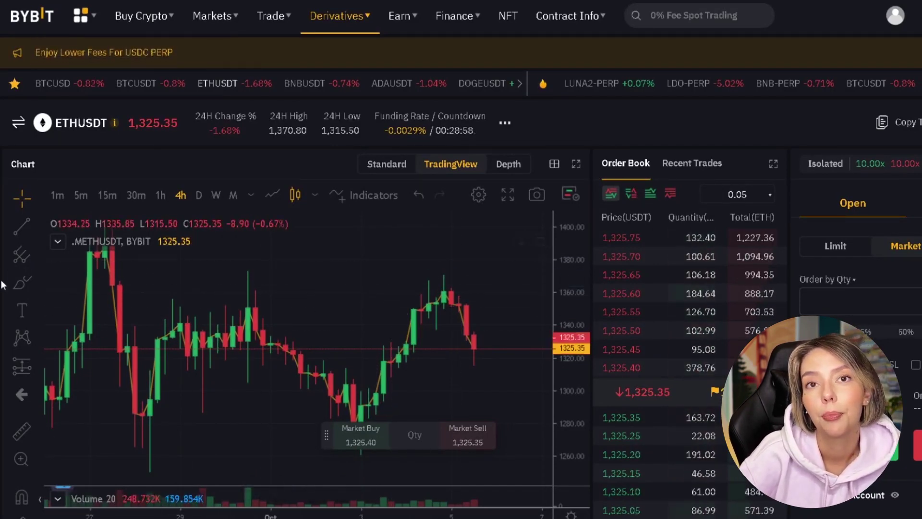
left_click(21, 228)
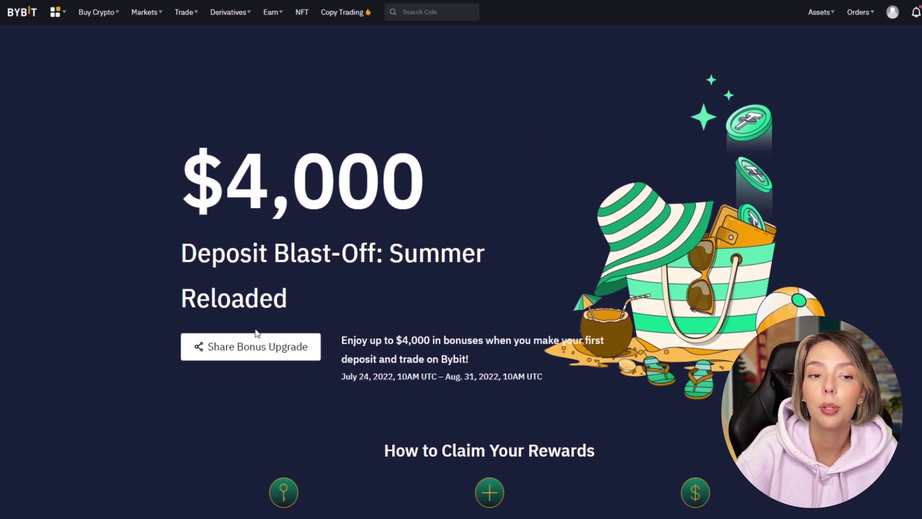
scroll(414, 274, "down", 4)
scroll(415, 273, "up", 4)
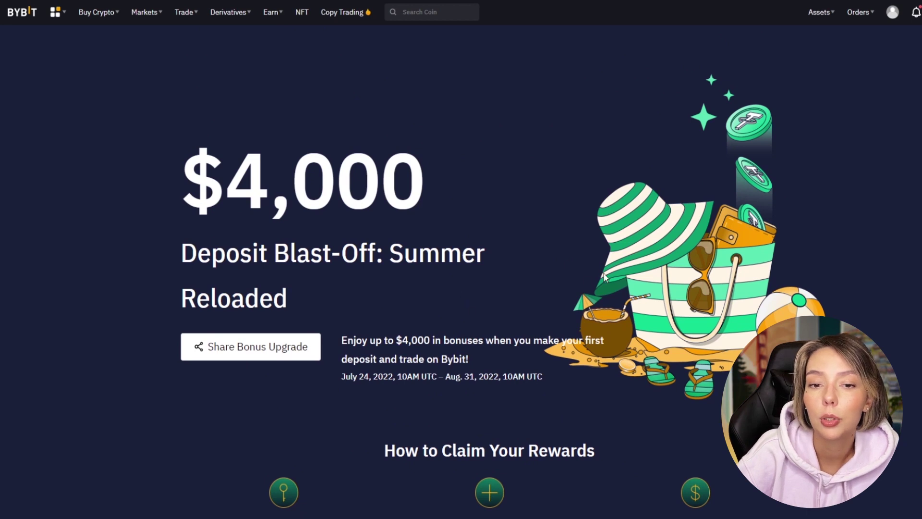
scroll(603, 273, "down", 7)
scroll(603, 272, "up", 6)
left_click_drag(292, 128, 473, 146)
left_click(473, 147)
scroll(550, 238, "down", 5)
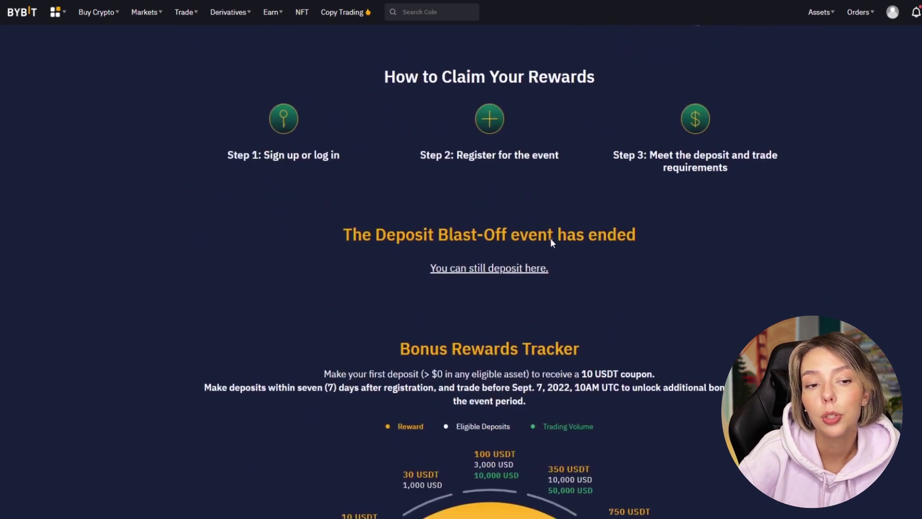
scroll(607, 314, "down", 5)
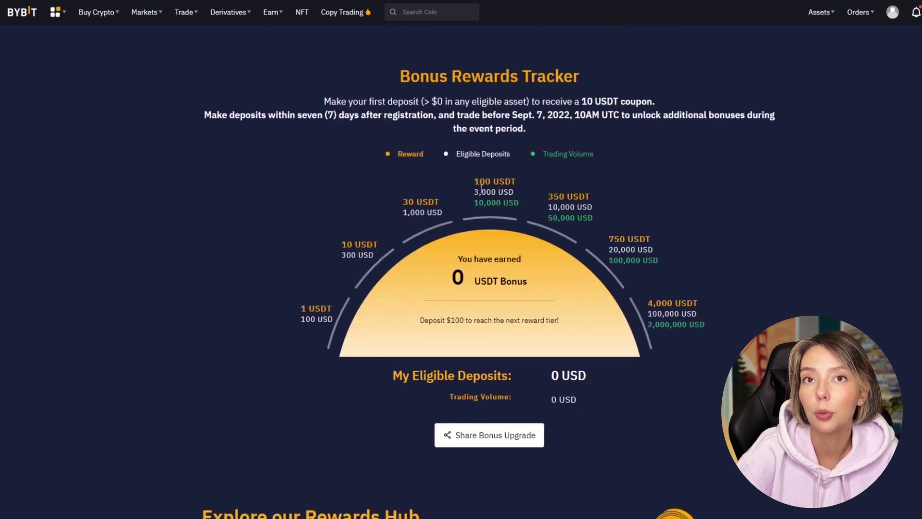
left_click_drag(519, 181, 519, 206)
left_click_drag(607, 238, 667, 255)
left_click(667, 255)
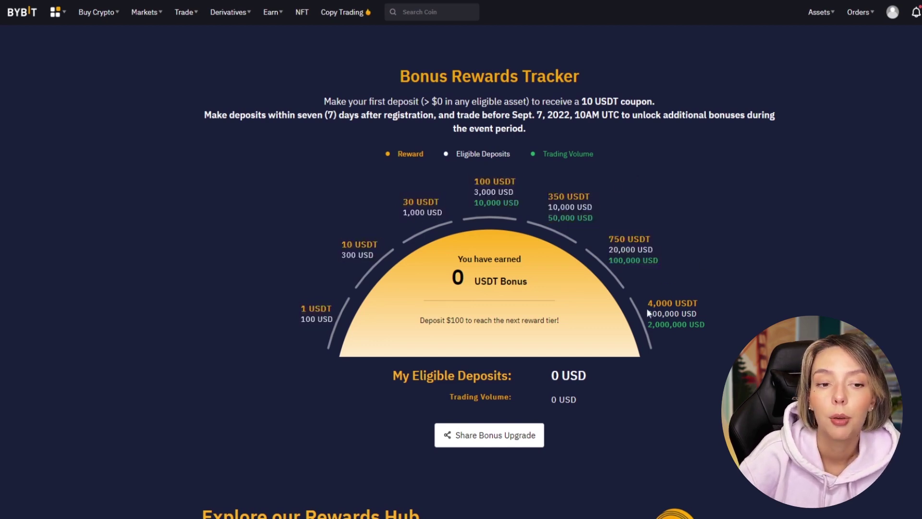
scroll(706, 293, "down", 5)
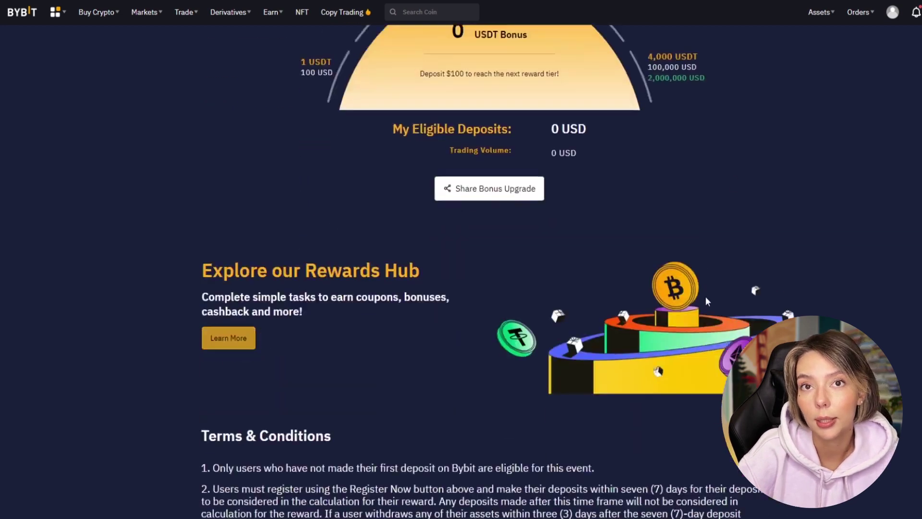
scroll(703, 306, "down", 3)
scroll(701, 307, "up", 10)
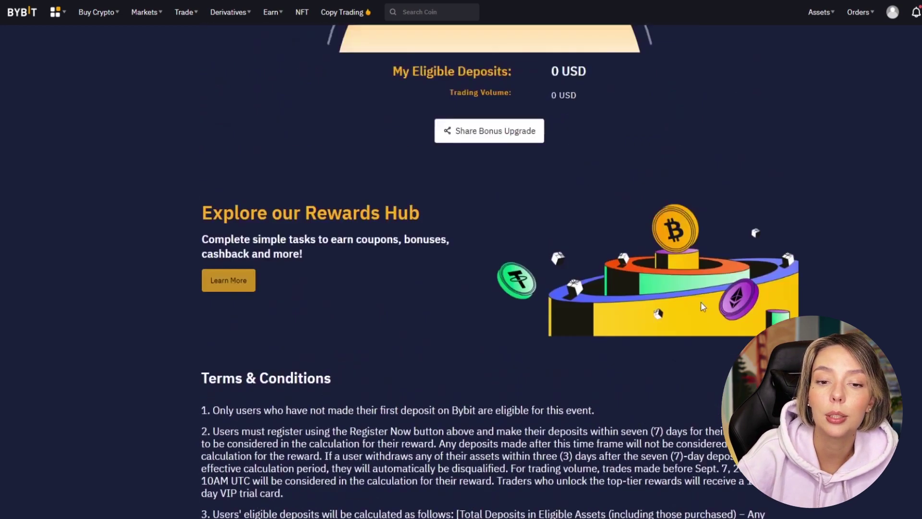
scroll(701, 308, "up", 2)
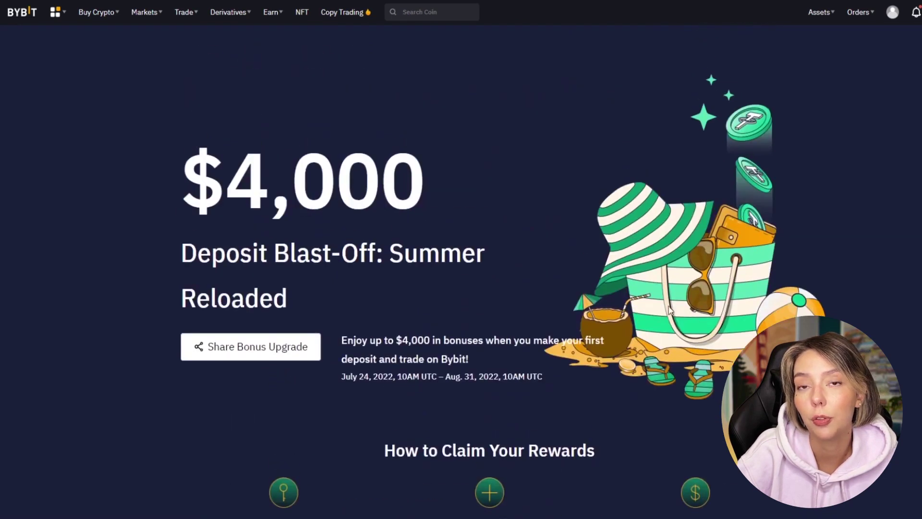
mouse_move(433, 171)
left_mouse_down()
mouse_move(144, 189)
mouse_move(235, 199)
mouse_move(175, 197)
mouse_move(446, 187)
mouse_move(156, 200)
mouse_move(422, 207)
mouse_move(309, 158)
mouse_move(439, 157)
left_mouse_up()
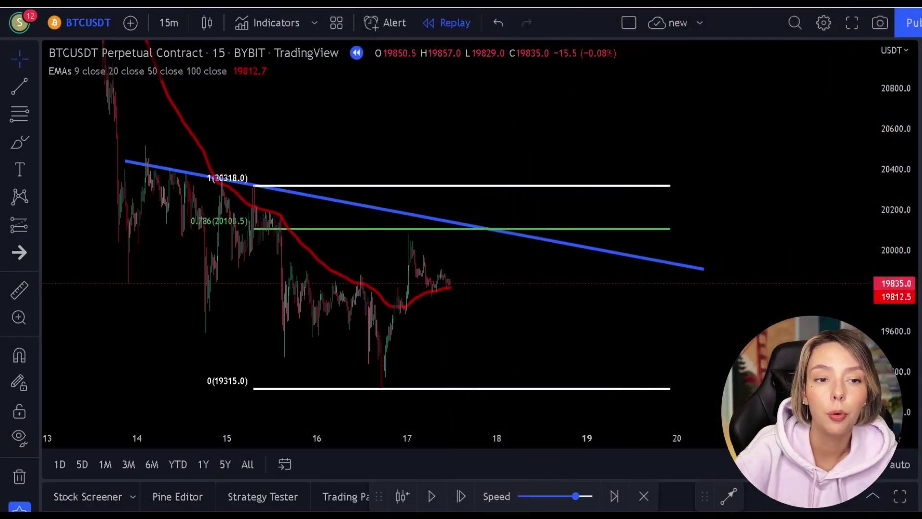
left_click(26, 145)
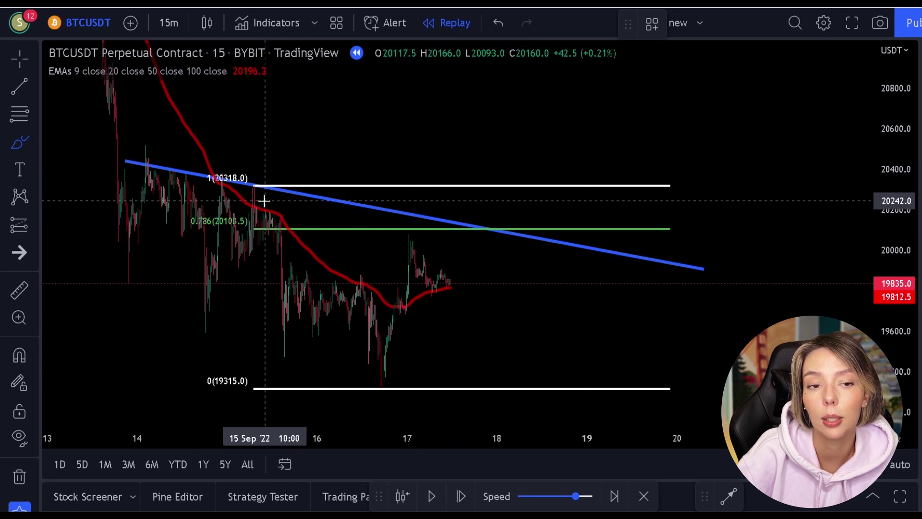
left_click_drag(411, 257, 443, 217)
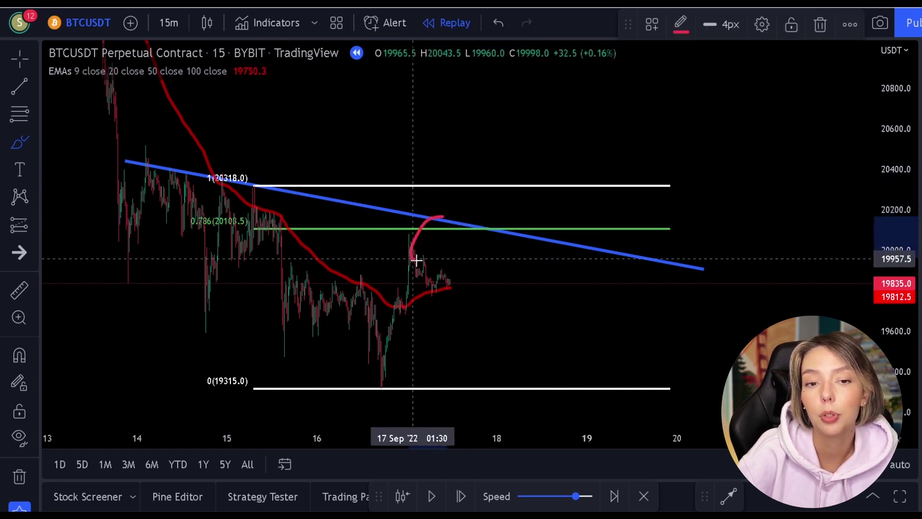
left_click_drag(416, 260, 453, 226)
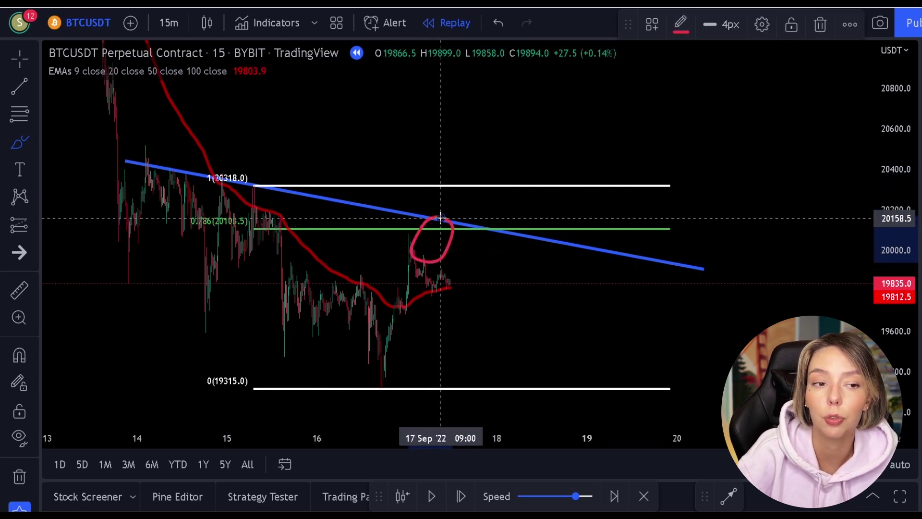
key("ctrl+z")
key("ctrl+z")
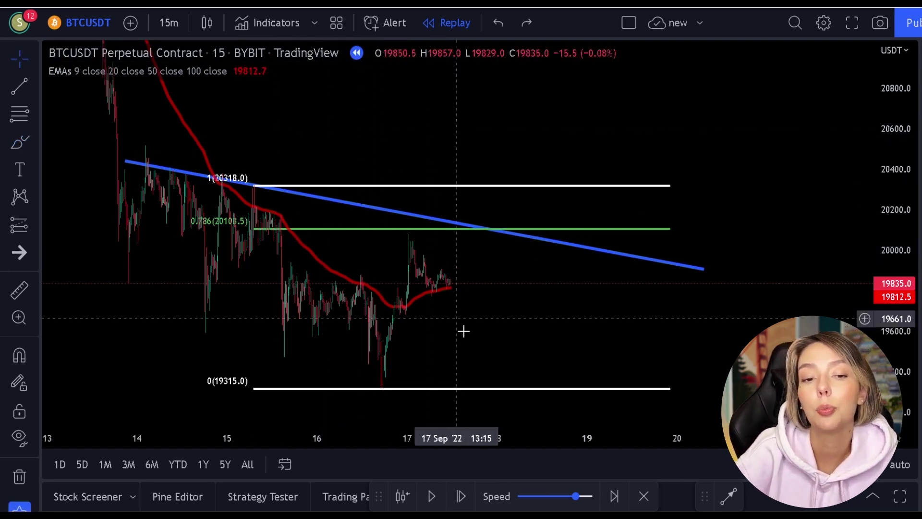
Advance the replay two candles and try a red brush circle on the peak, then undo it
left_click(435, 489)
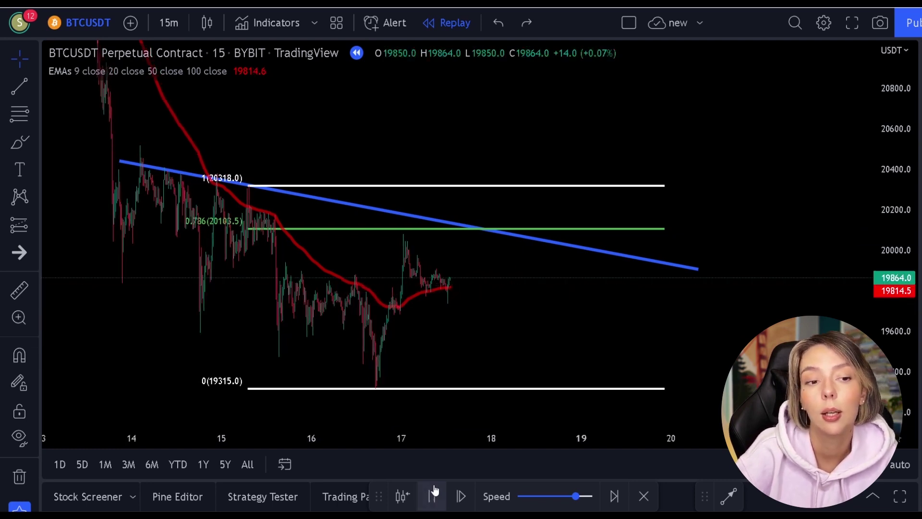
left_click(435, 490)
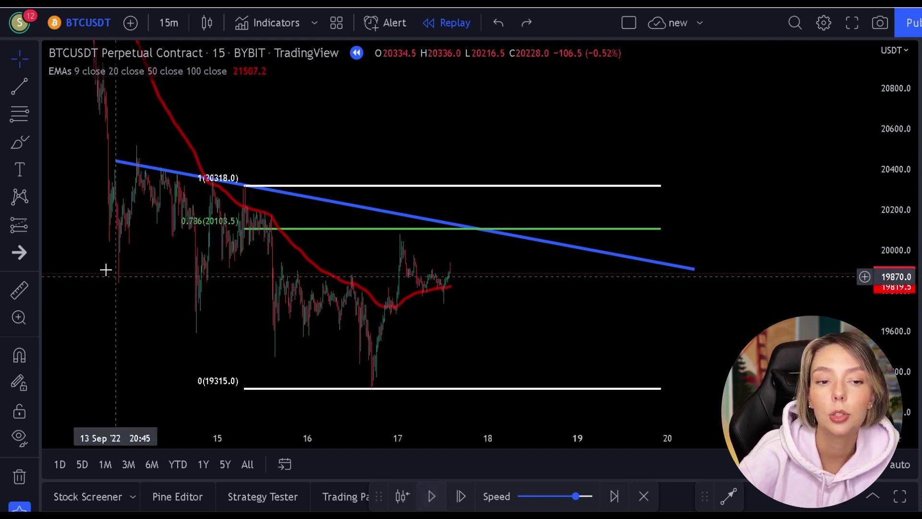
left_click(14, 146)
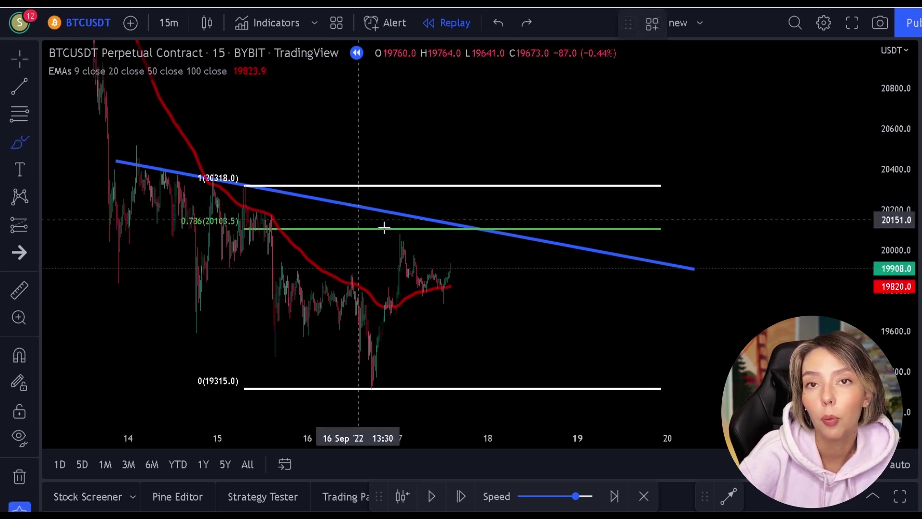
mouse_move(419, 217)
left_mouse_down()
mouse_move(382, 224)
mouse_move(426, 239)
mouse_move(408, 210)
left_mouse_up()
key("ctrl+z")
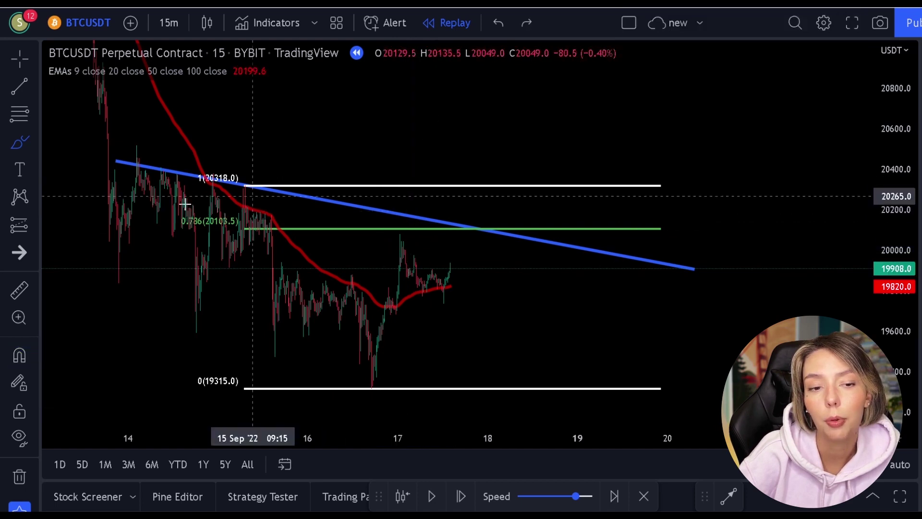
Set replay speed to 1 update every 0.1 sec, then trial and undo a red circle at the trendline
left_click(431, 495)
left_click_drag(578, 498, 592, 497)
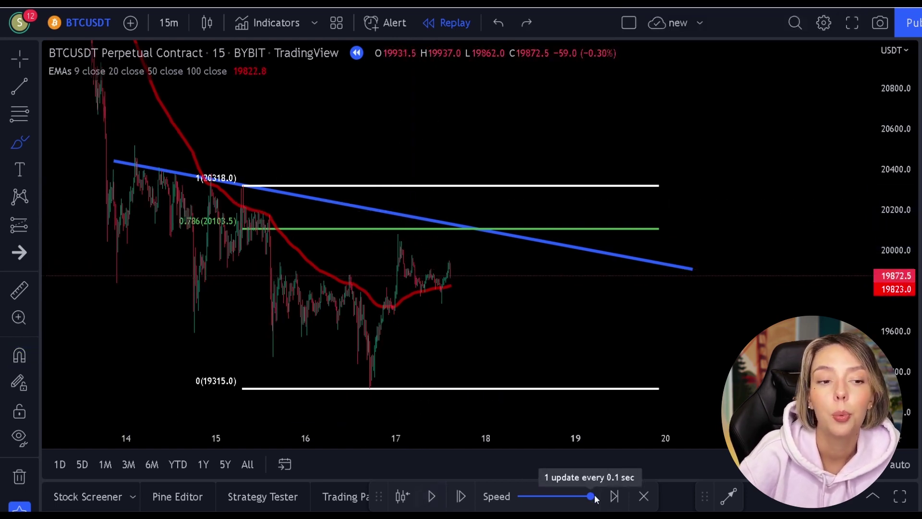
left_click(435, 496)
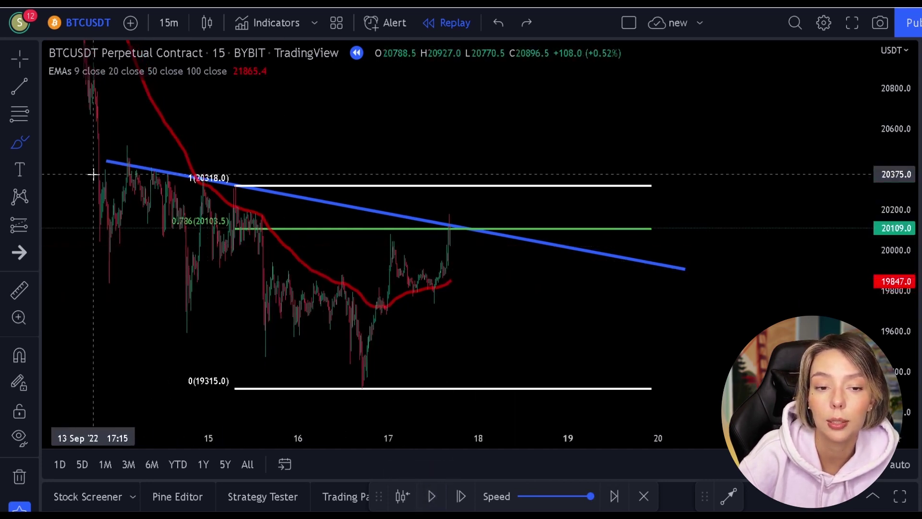
mouse_move(462, 222)
left_mouse_down()
mouse_move(423, 245)
mouse_move(484, 249)
mouse_move(460, 215)
left_mouse_up()
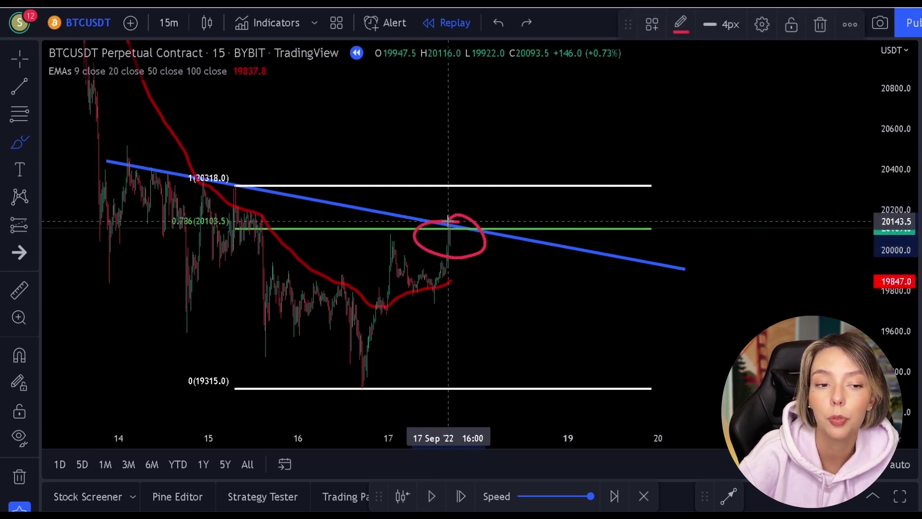
key("ctrl+z")
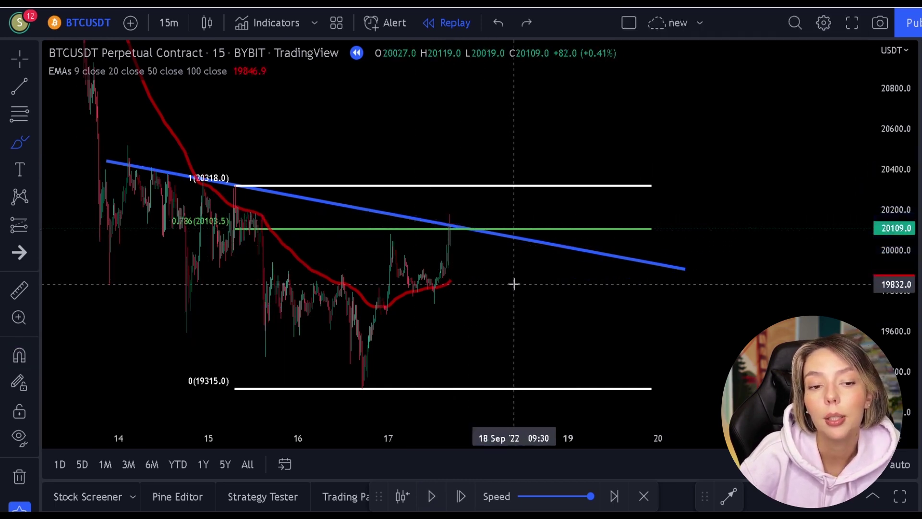
Play and pause until candles reach the blue trendline, circling the latest candles then undoing it
left_click(432, 496)
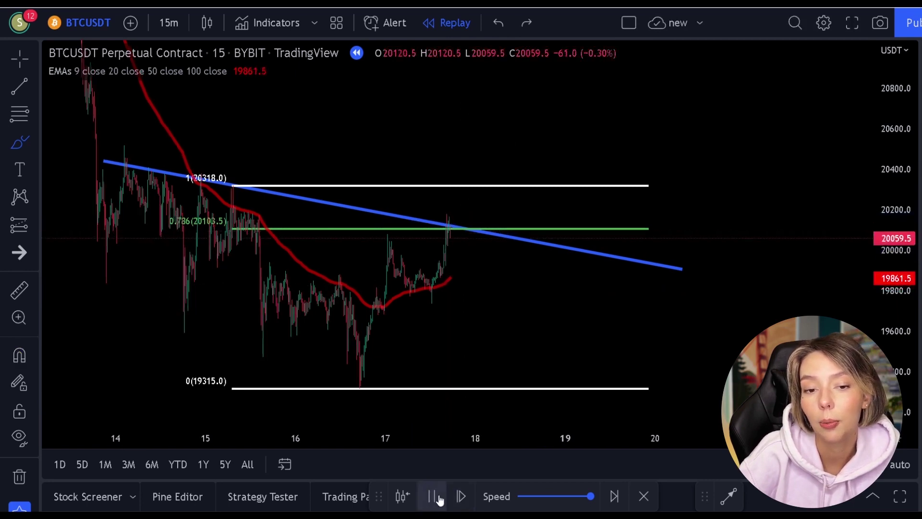
left_click(433, 496)
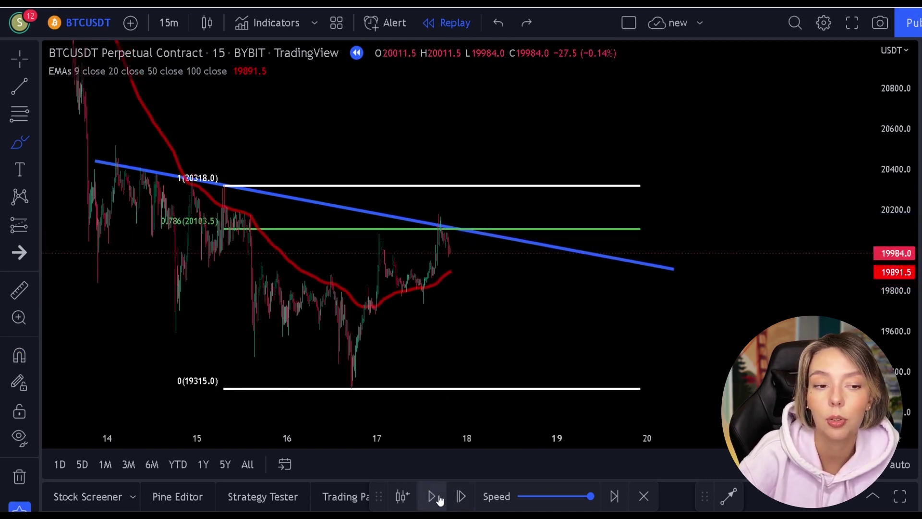
left_click(432, 496)
left_click(432, 496)
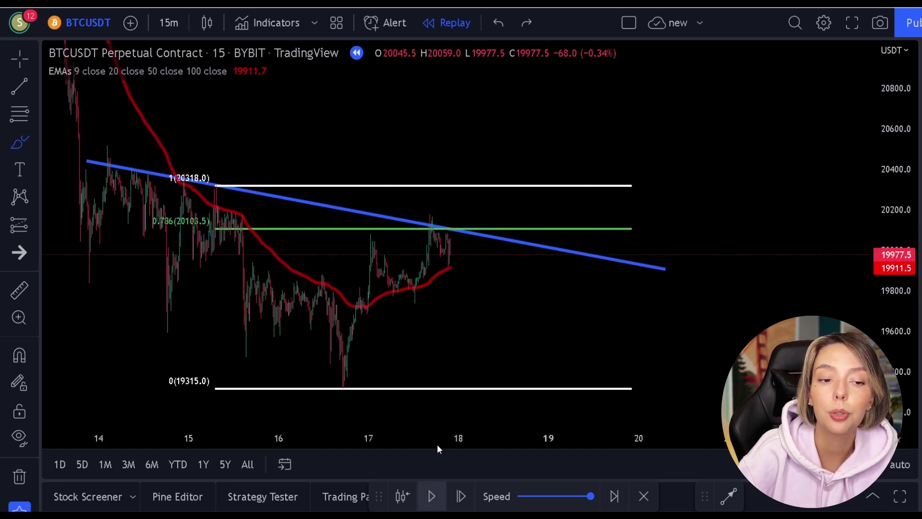
mouse_move(477, 231)
left_mouse_down()
mouse_move(439, 235)
mouse_move(447, 269)
mouse_move(500, 243)
mouse_move(459, 206)
left_mouse_up()
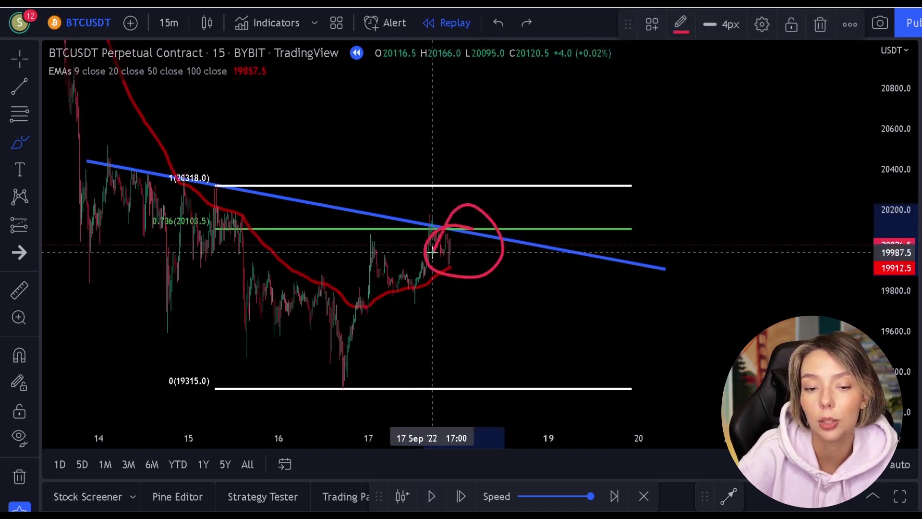
key("ctrl+z")
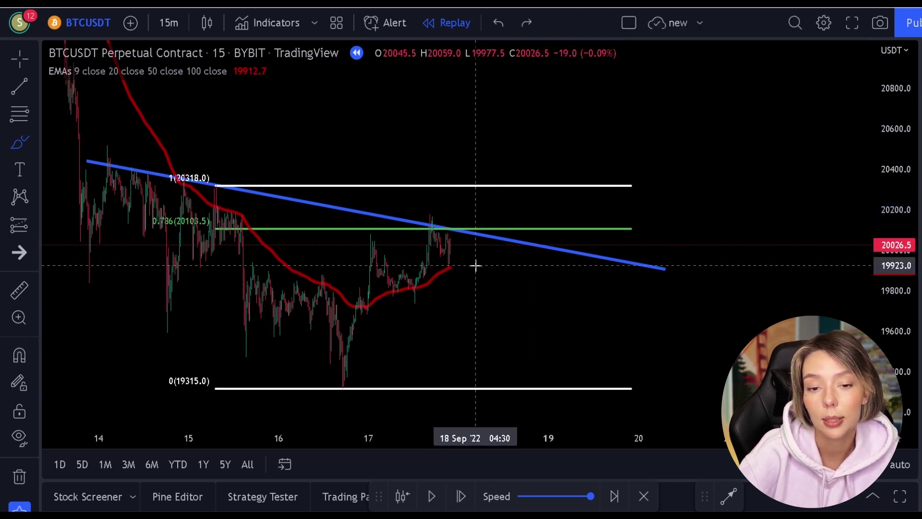
left_click(22, 231)
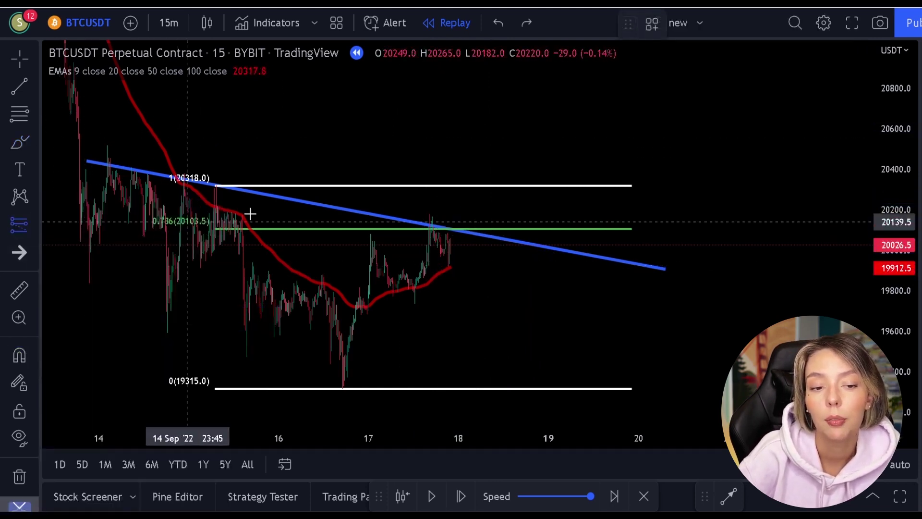
Place a short at the trendline rejection with stop 20375, extend it right, and replay price down
left_click(452, 246)
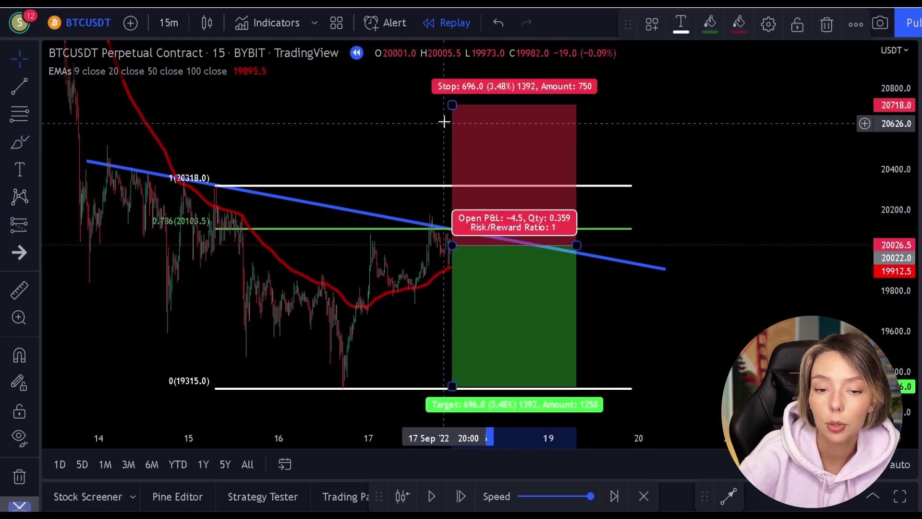
left_click_drag(451, 104, 452, 174)
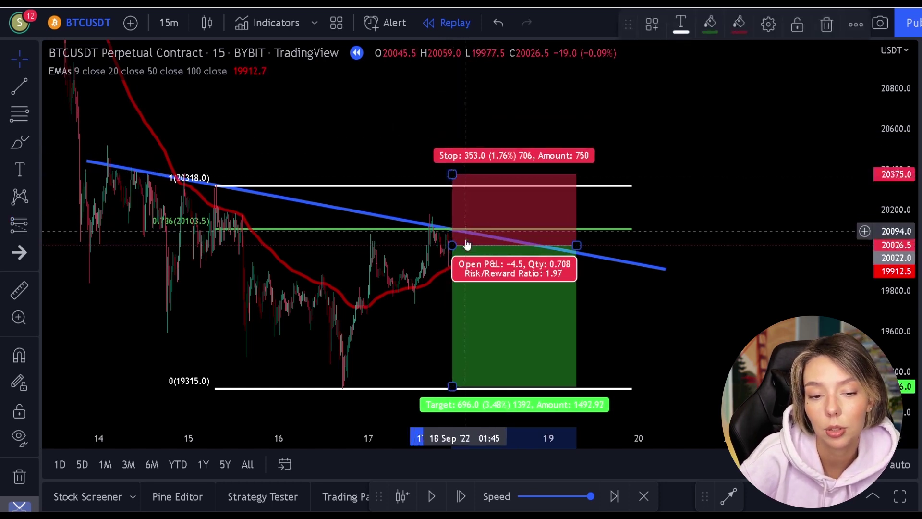
left_click(633, 323)
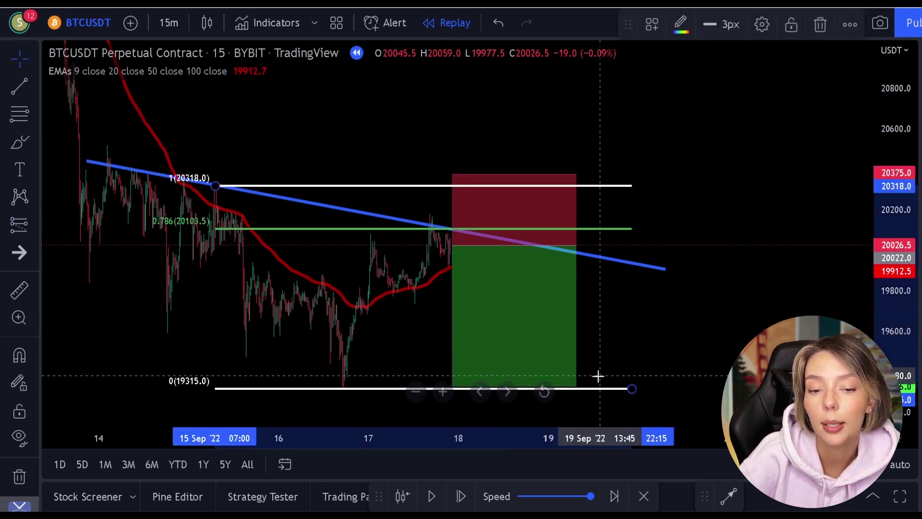
left_click(435, 496)
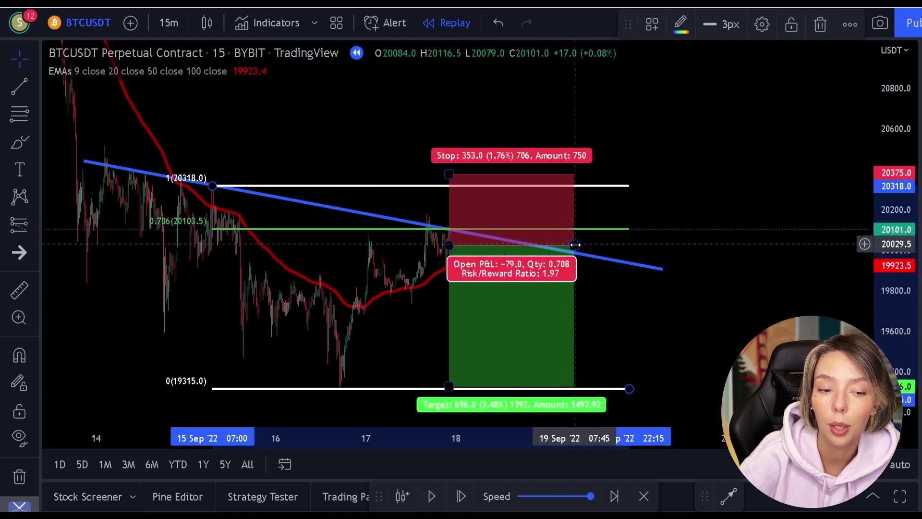
left_click_drag(575, 245, 794, 245)
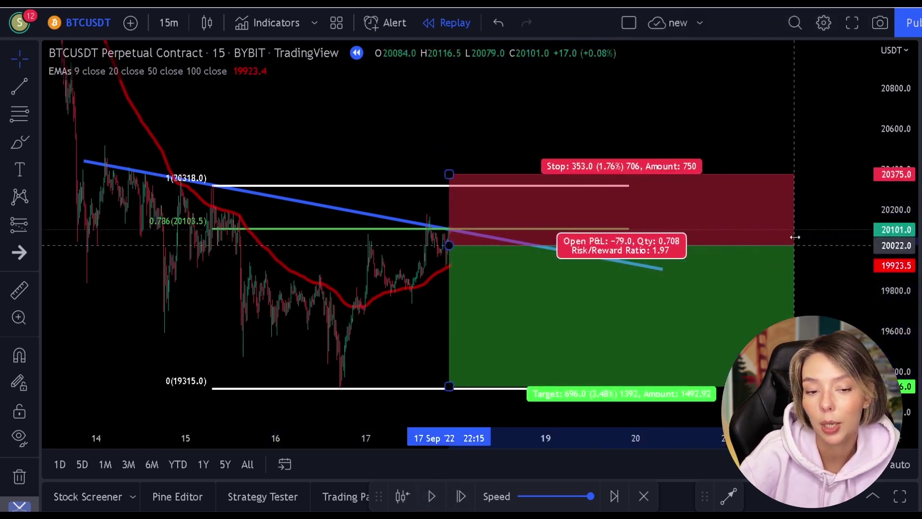
left_click(724, 103)
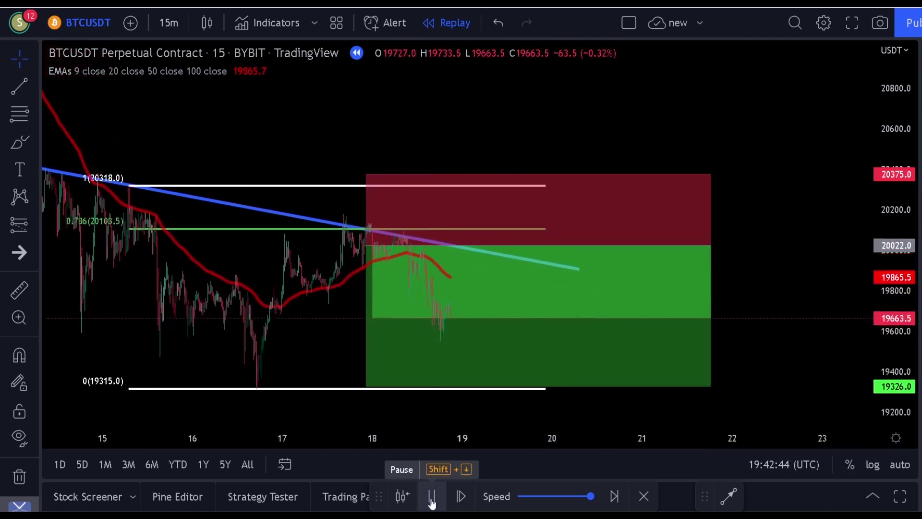
left_click(432, 499)
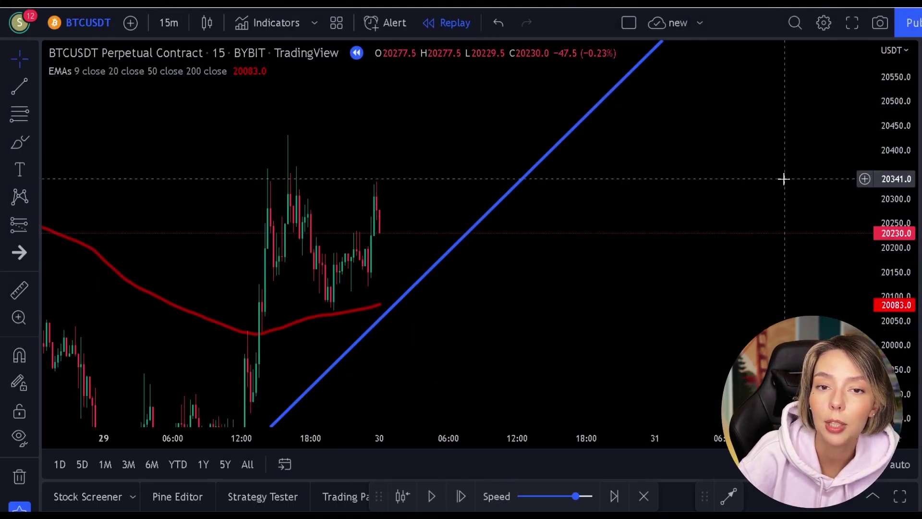
Compress the price scale and try a red circle on the candle top, then undo it
left_click_drag(893, 146, 902, 207)
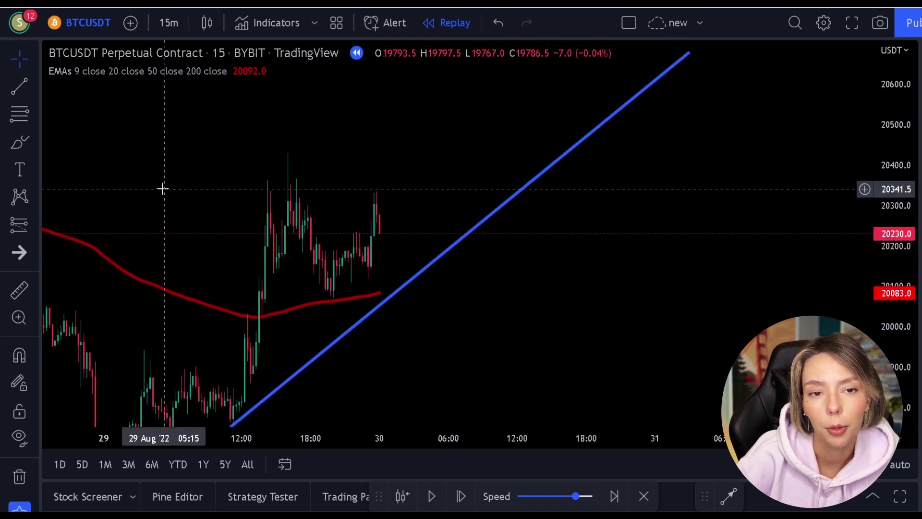
left_click(20, 142)
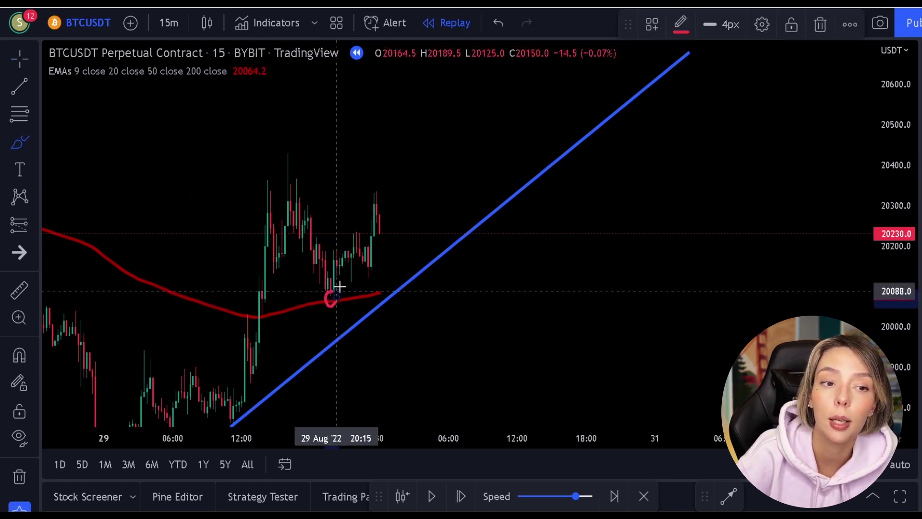
mouse_move(369, 185)
left_mouse_down()
mouse_move(376, 207)
mouse_move(386, 186)
left_mouse_up()
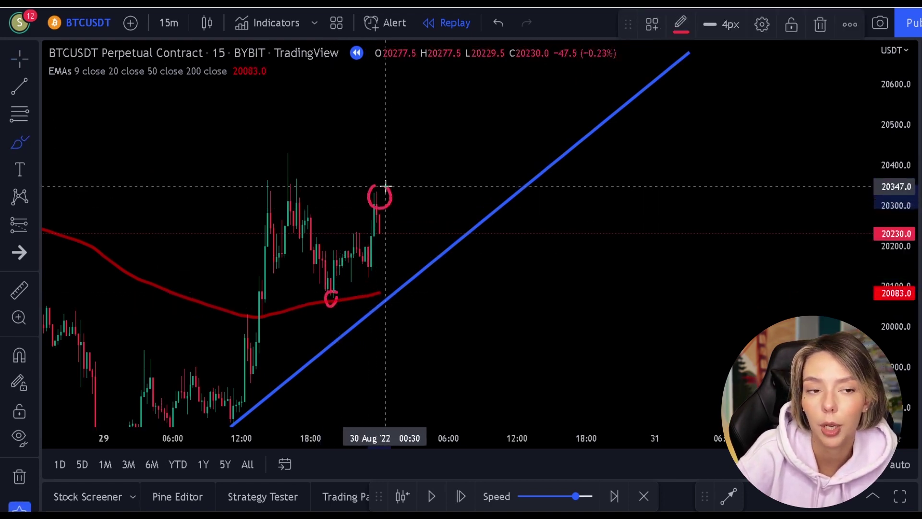
key("ctrl+z")
key("ctrl+z")
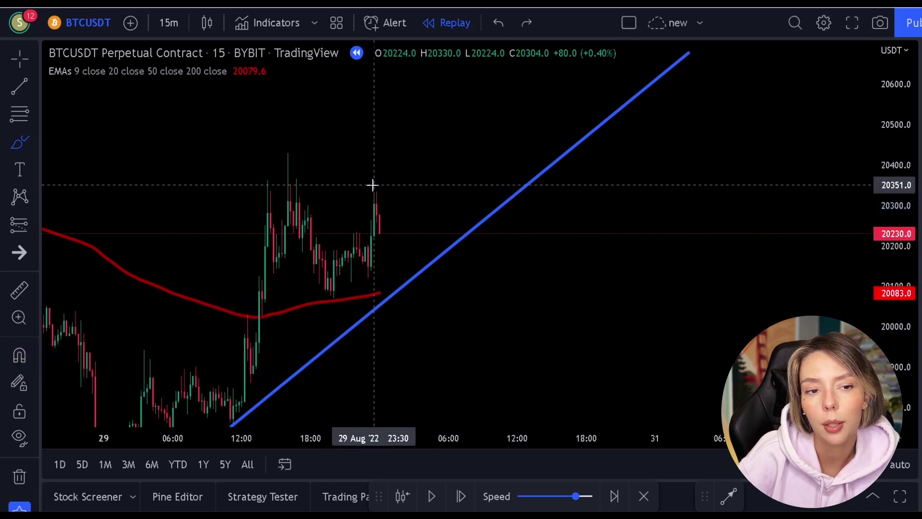
Draw a Fib retracement from the 20073 low to the 20337.5 high and replay at maximum speed
left_click(15, 118)
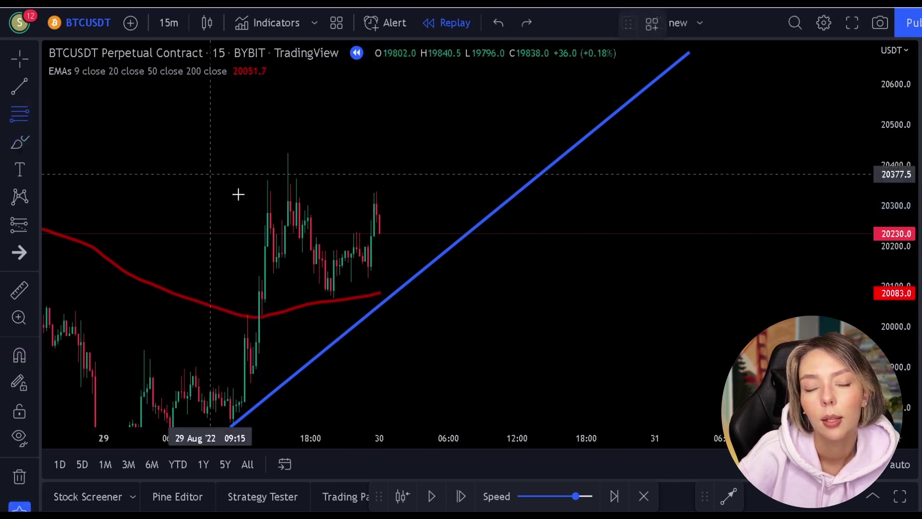
left_click(333, 298)
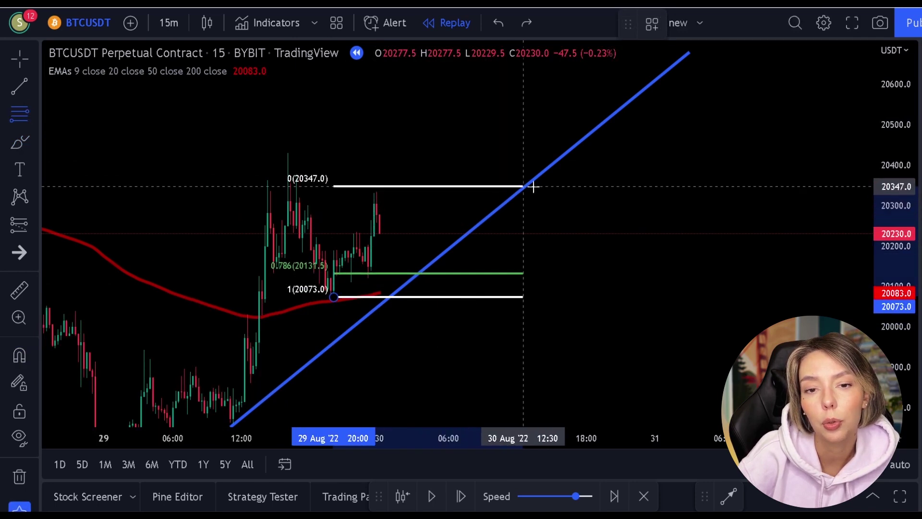
left_click_drag(756, 184, 756, 189)
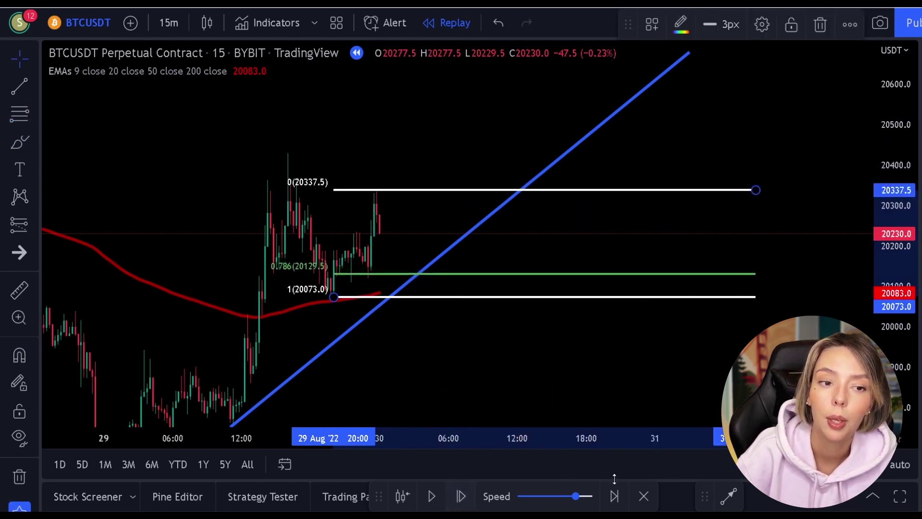
left_click(590, 495)
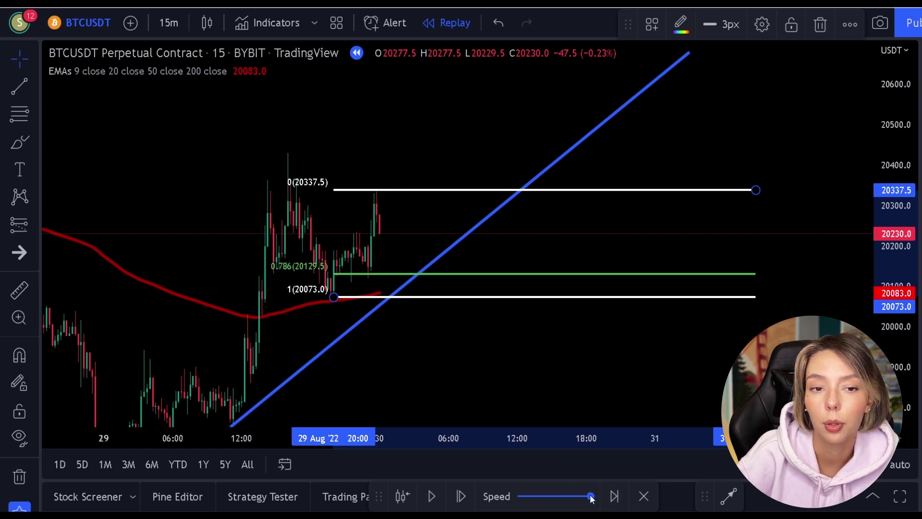
left_click(438, 499)
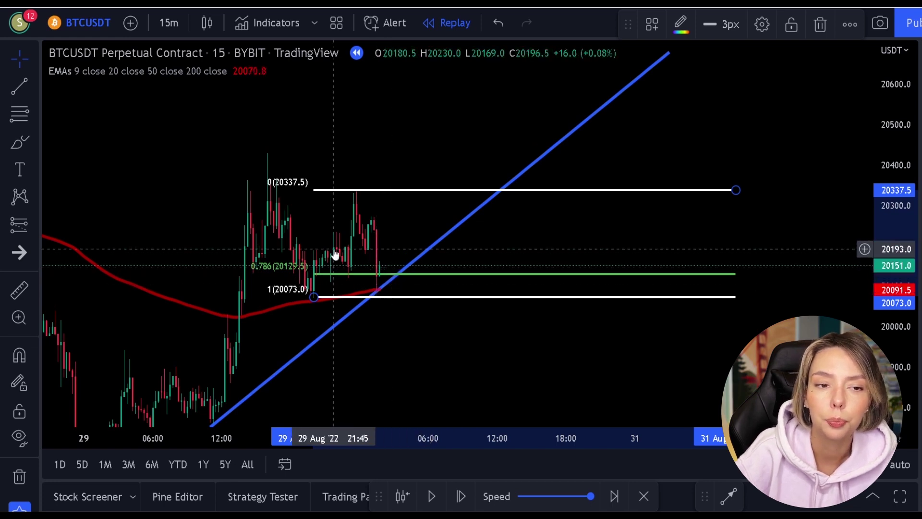
Place a long at 20160.5 with stop 20101.5 and target 20344.5 (3.12 R/R), extended right, then replay
left_click(15, 220)
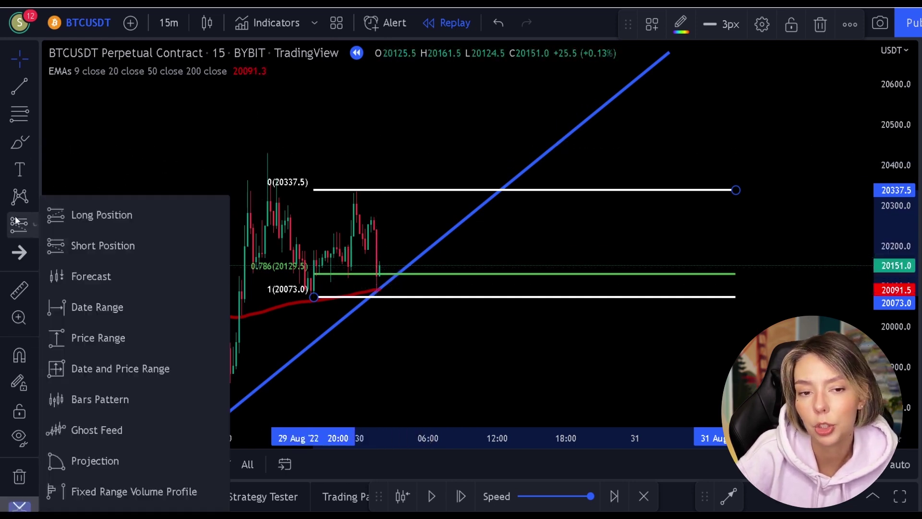
left_click(74, 216)
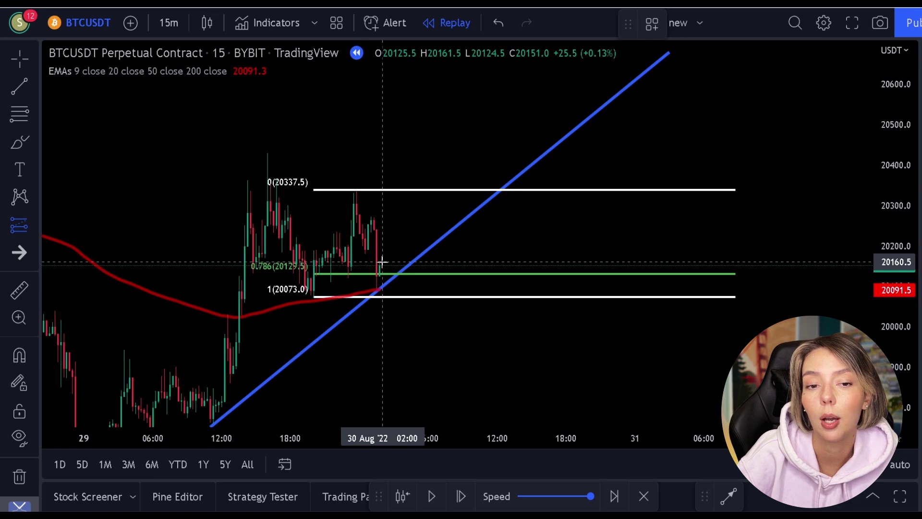
left_click(383, 262)
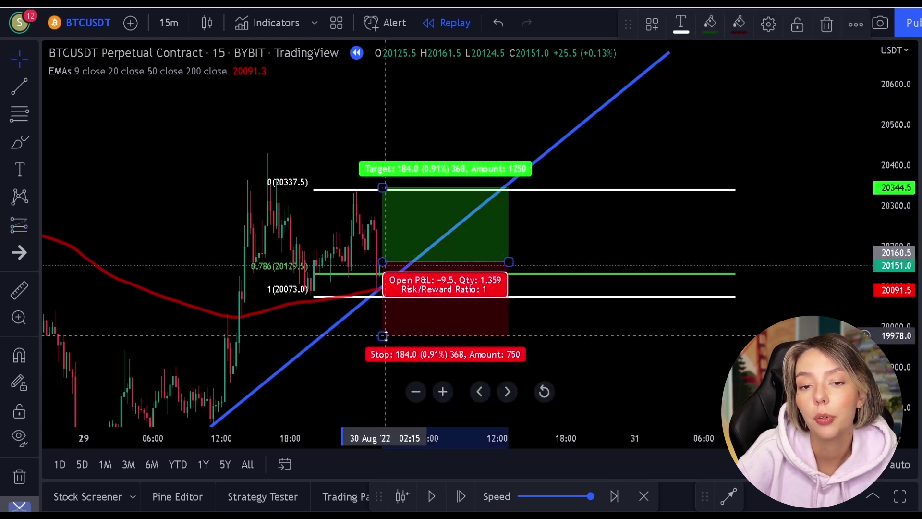
left_click_drag(383, 336, 393, 289)
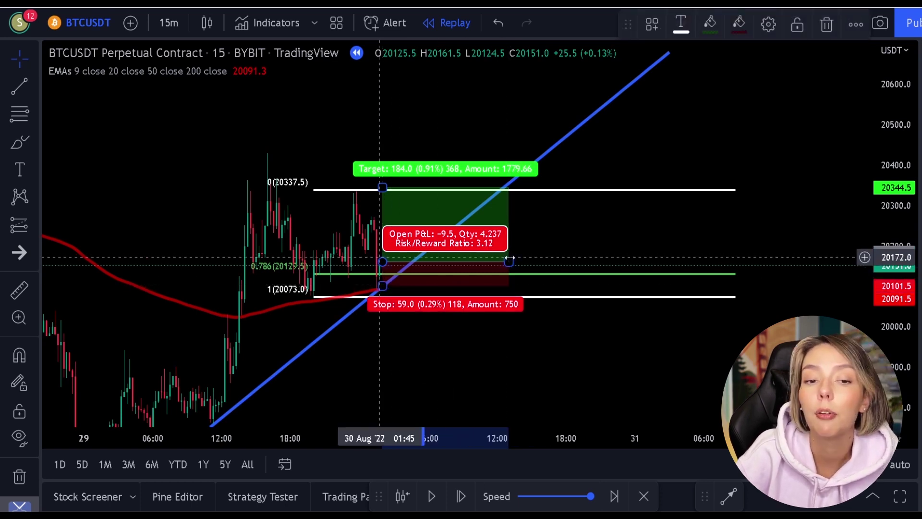
left_click_drag(509, 260, 737, 253)
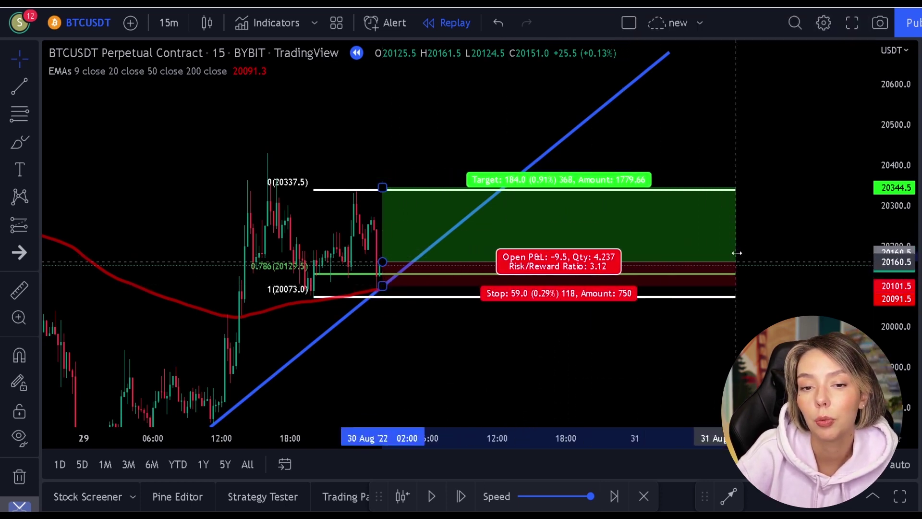
left_click(781, 229)
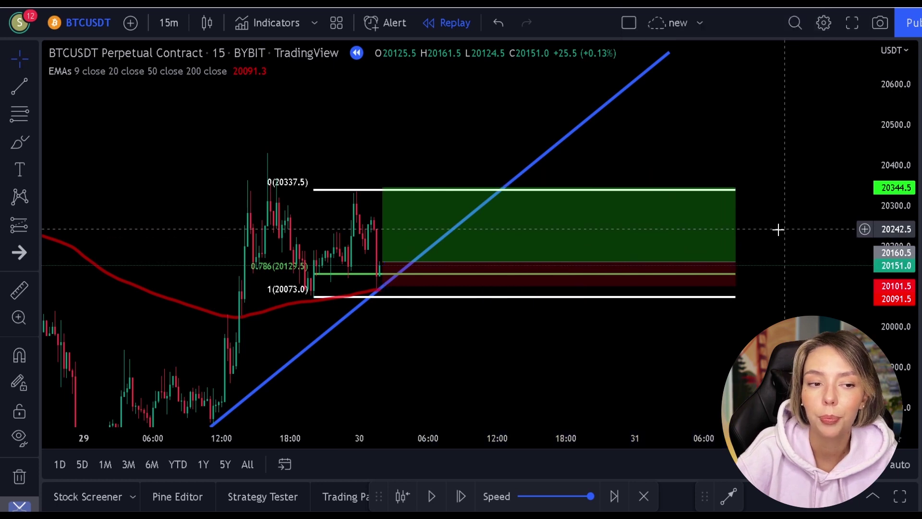
left_click(430, 502)
Keep the replay running until price rallies past the 20344.5 target
left_click(430, 502)
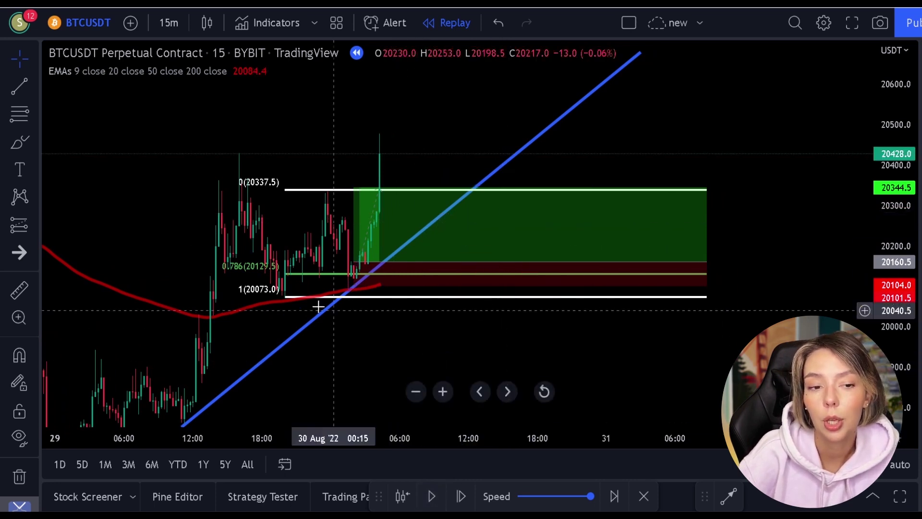
left_click(27, 143)
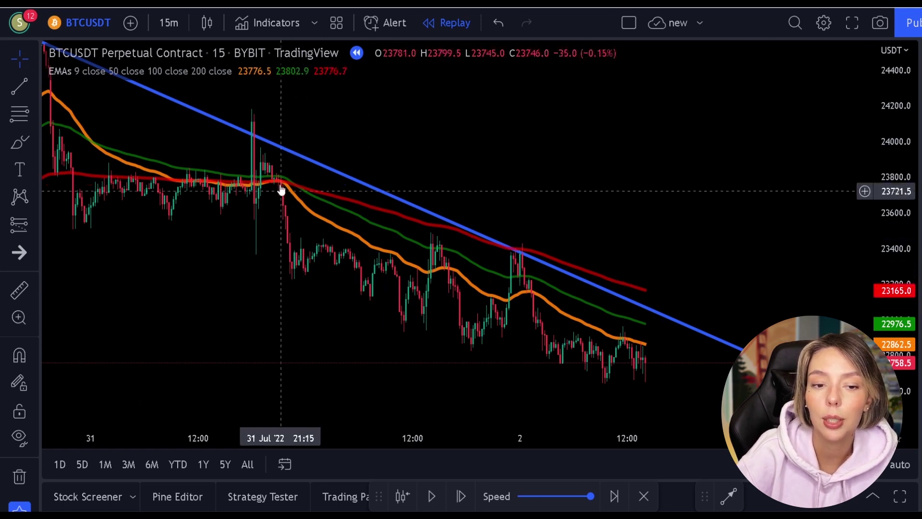
Draw a Fib down from the 23898.5 high, circle candles at its levels in red, then undo everything
left_click(22, 120)
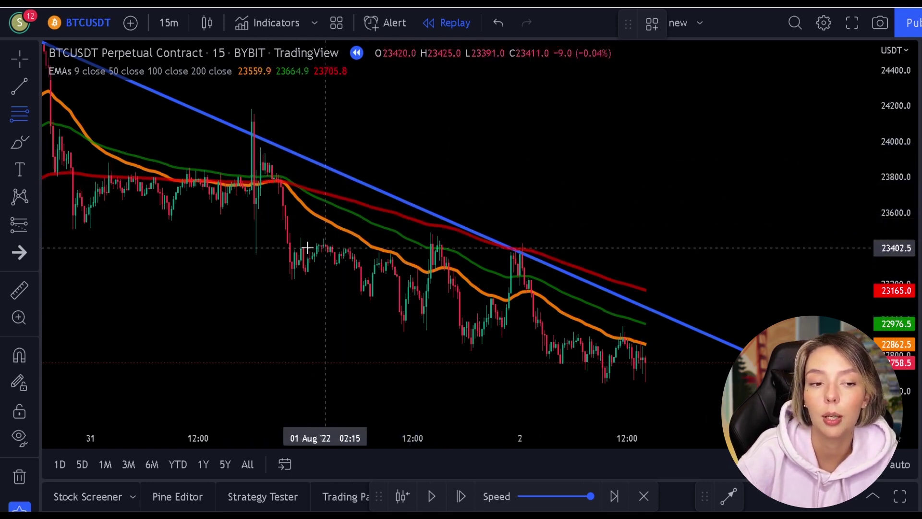
mouse_move(260, 163)
left_mouse_down()
mouse_move(505, 264)
mouse_move(523, 296)
mouse_move(614, 295)
mouse_move(634, 272)
left_mouse_up()
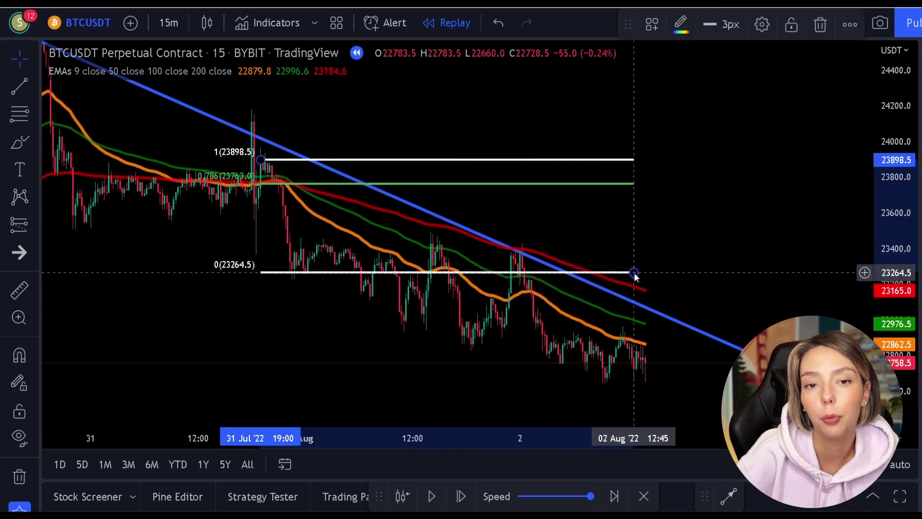
left_click(27, 145)
left_click_drag(294, 149, 292, 153)
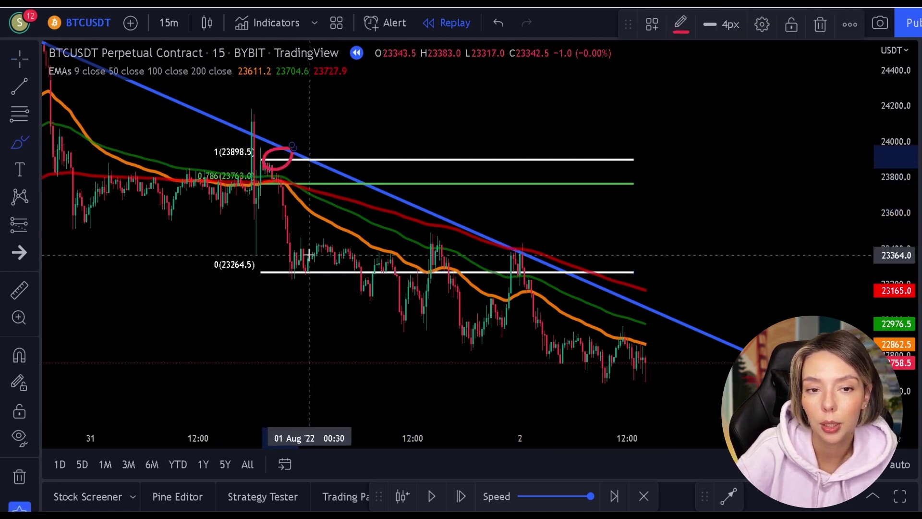
left_click_drag(299, 282, 305, 256)
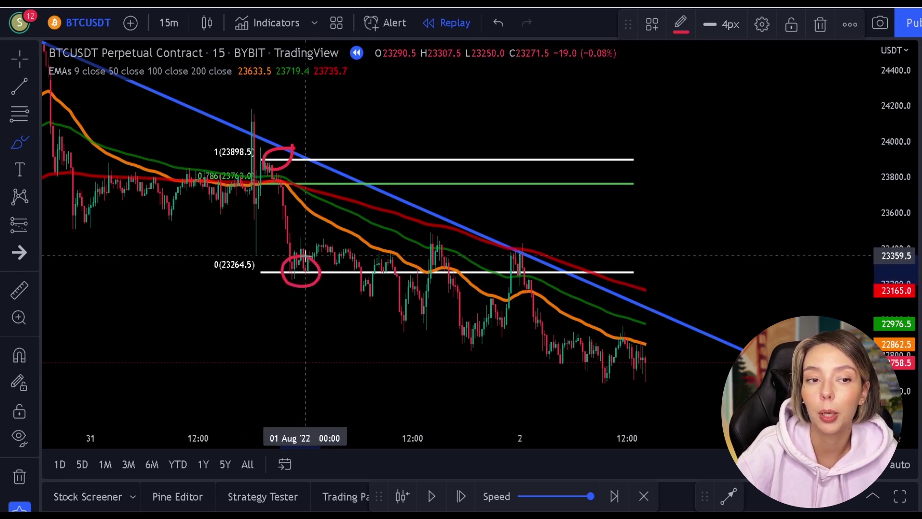
key("ctrl+z")
key("ctrl+z")
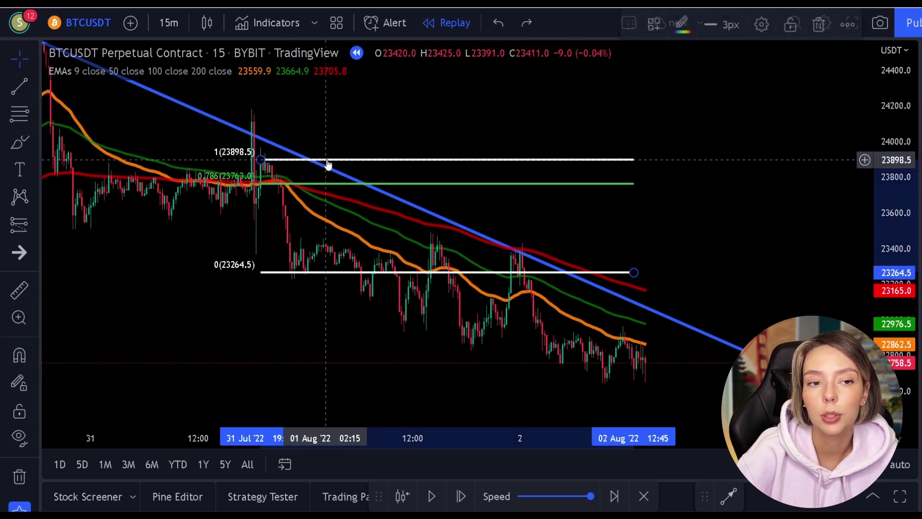
key("ctrl+z")
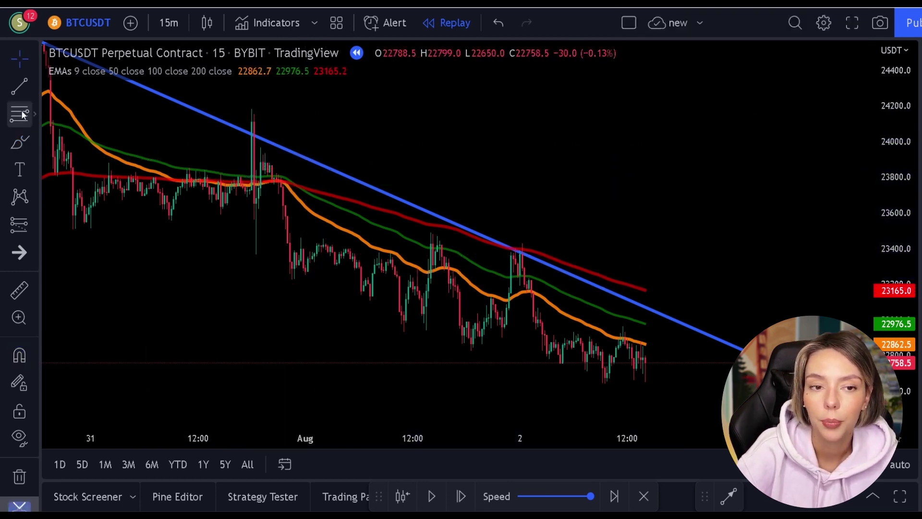
Draw a Fib from 23433.0 to 23127.0 and place a short at 23351.0 with a lowered stop (2.88 R/R)
left_click(22, 114)
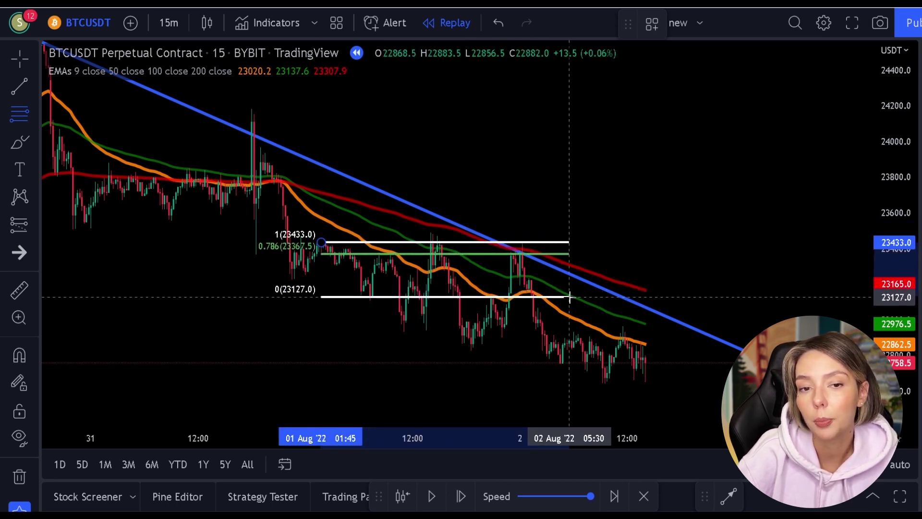
left_click(570, 297)
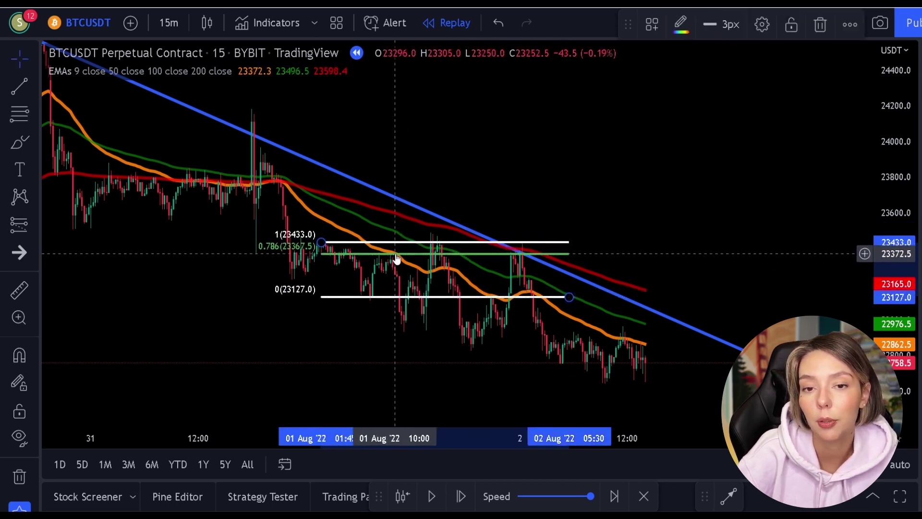
left_click(24, 222)
left_click(88, 245)
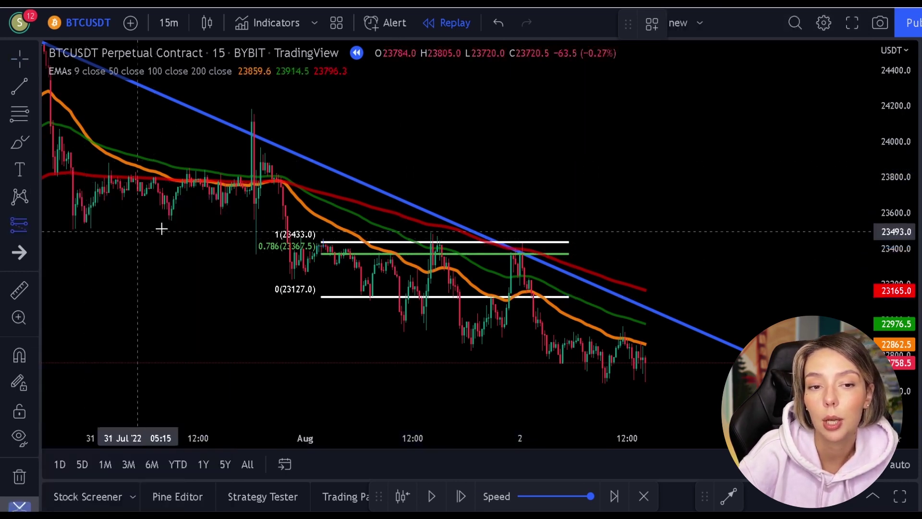
left_click(391, 257)
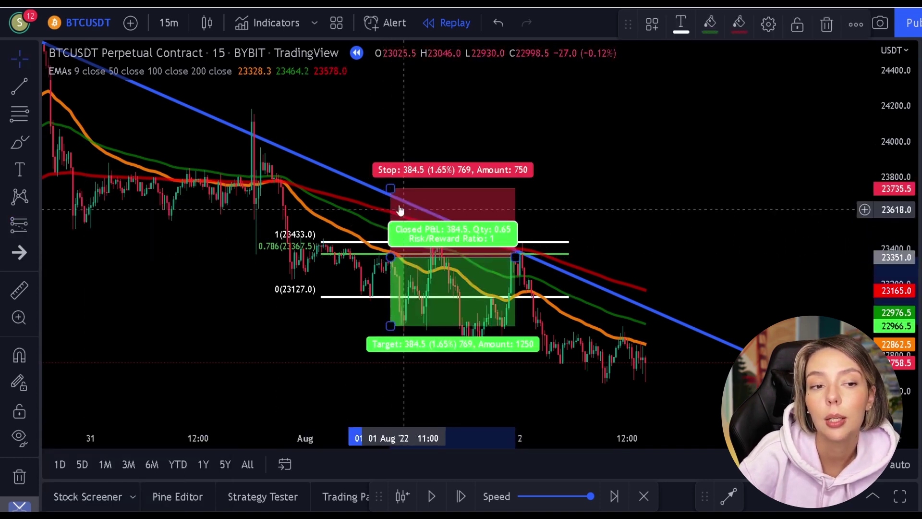
left_click_drag(390, 189, 392, 234)
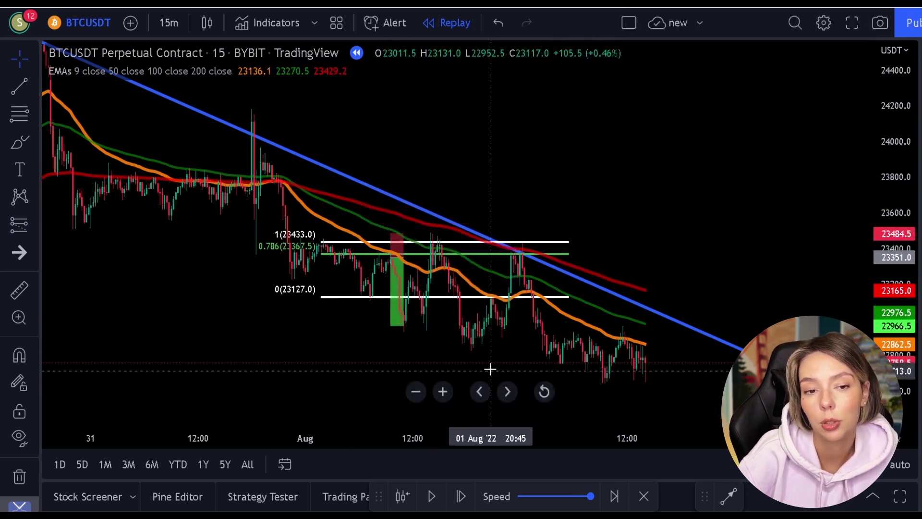
mouse_move(397, 260)
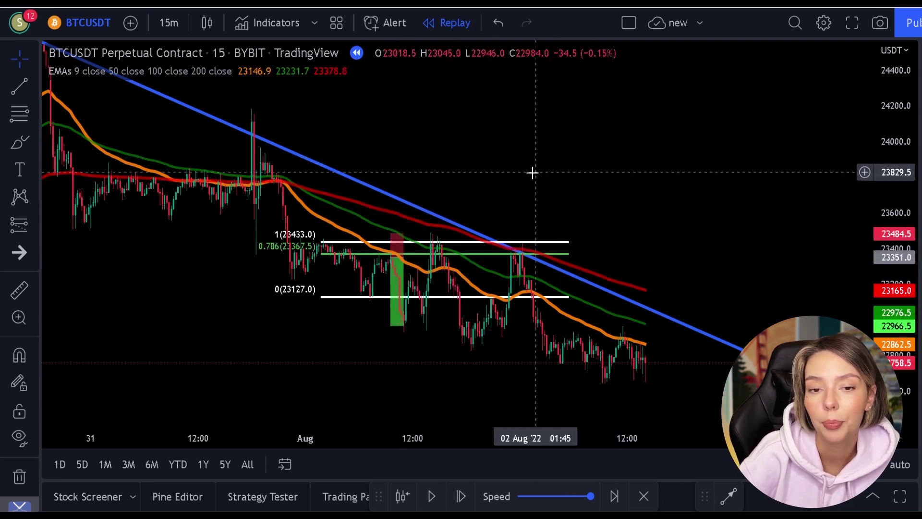
Delete the old Fibonacci retracement and the short position drawing
left_click(463, 260)
key("Delete")
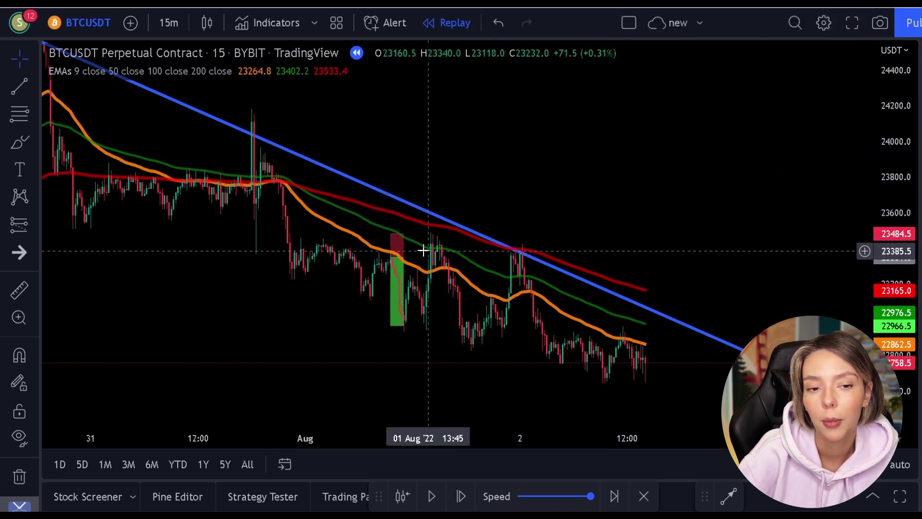
left_click(405, 255)
key("Delete")
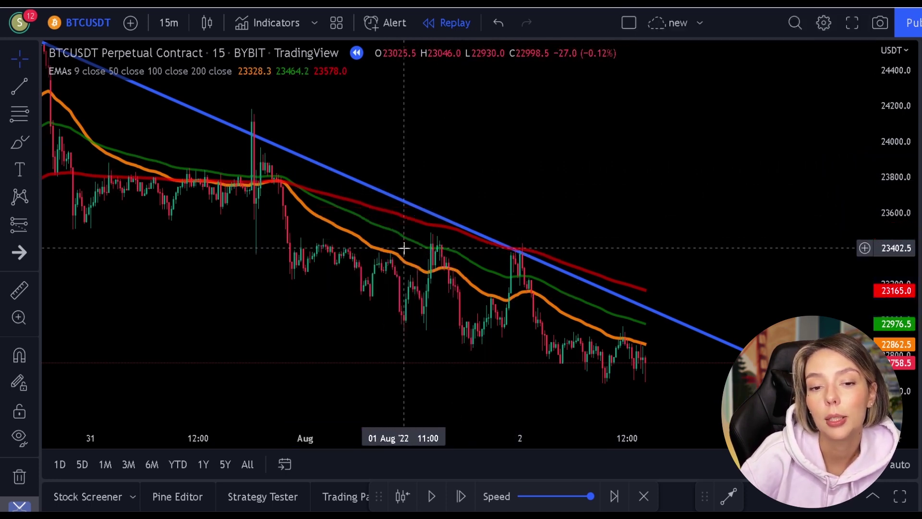
Draw a new Fib retracement from 23437.0 down to 22868.0
left_click(28, 116)
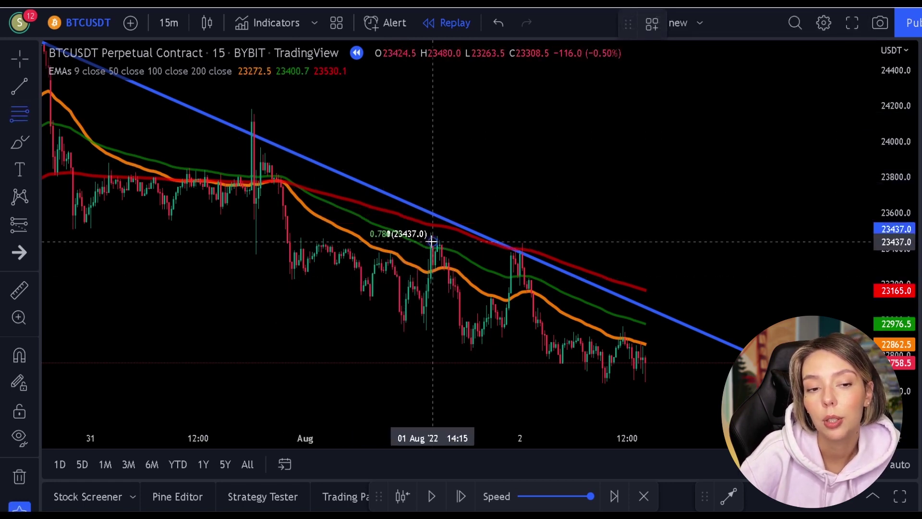
left_click_drag(432, 241, 637, 343)
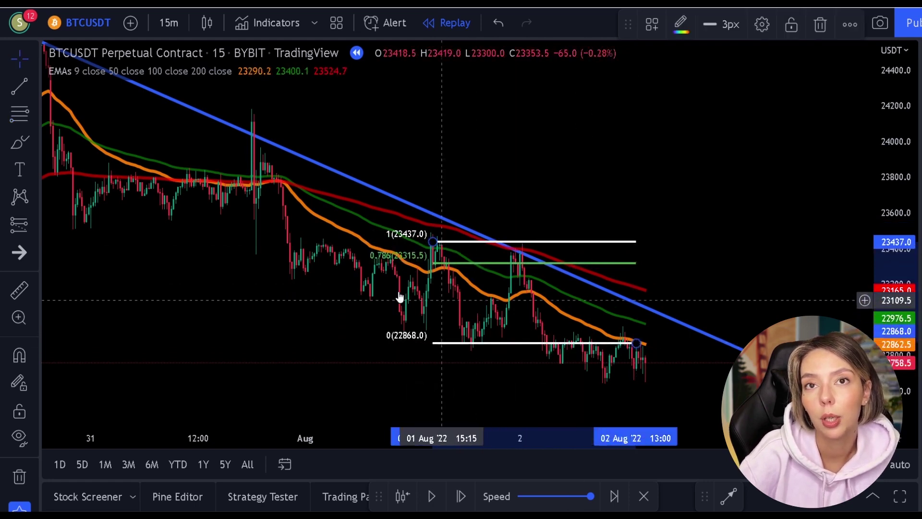
left_click(22, 142)
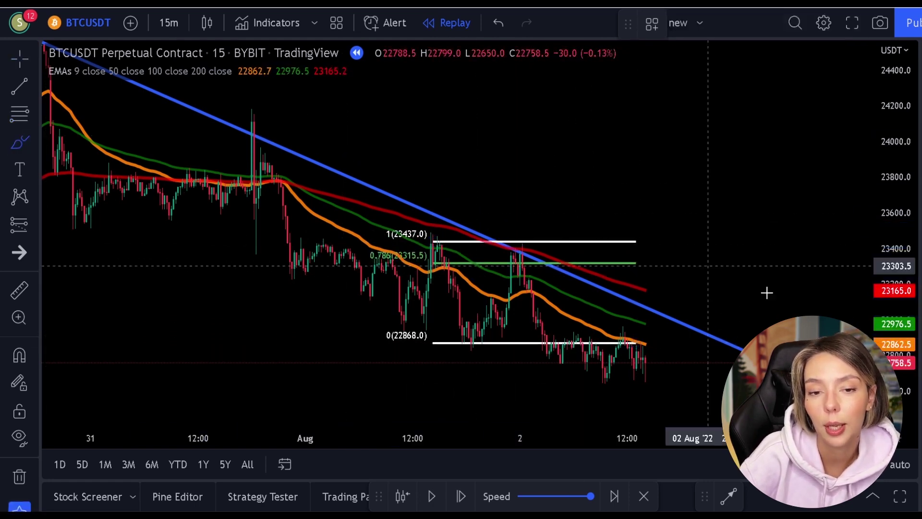
Place a short near 23364.0 at the rejection, with stop 23510.5 and target 22838.0 (3.59 R/R)
left_click_drag(528, 249, 529, 252)
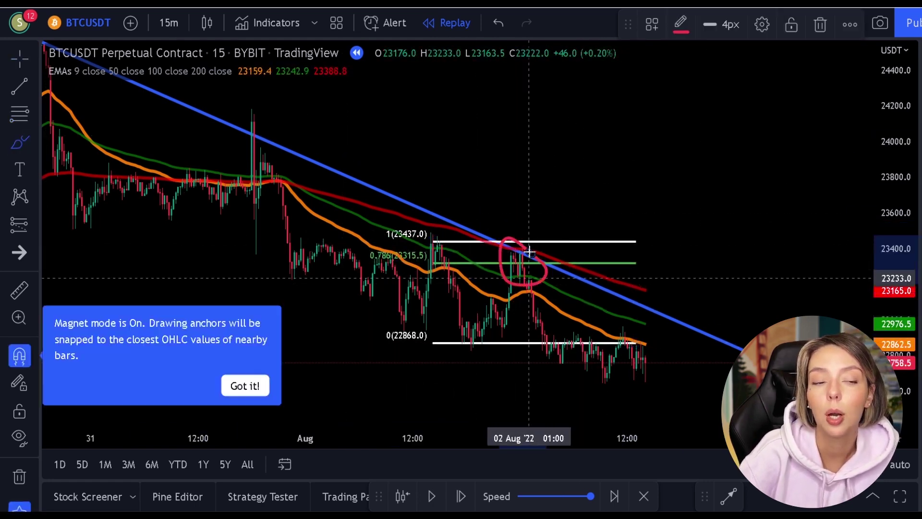
key("ctrl+z")
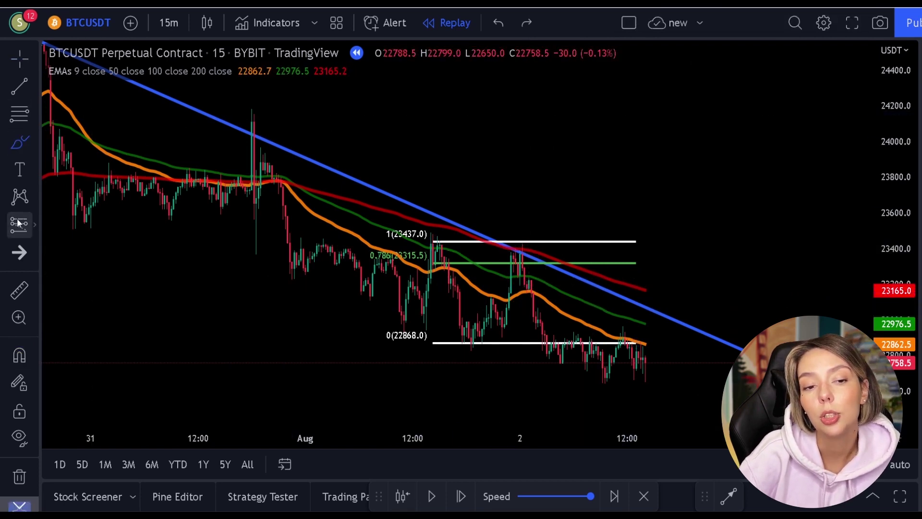
left_click(18, 223)
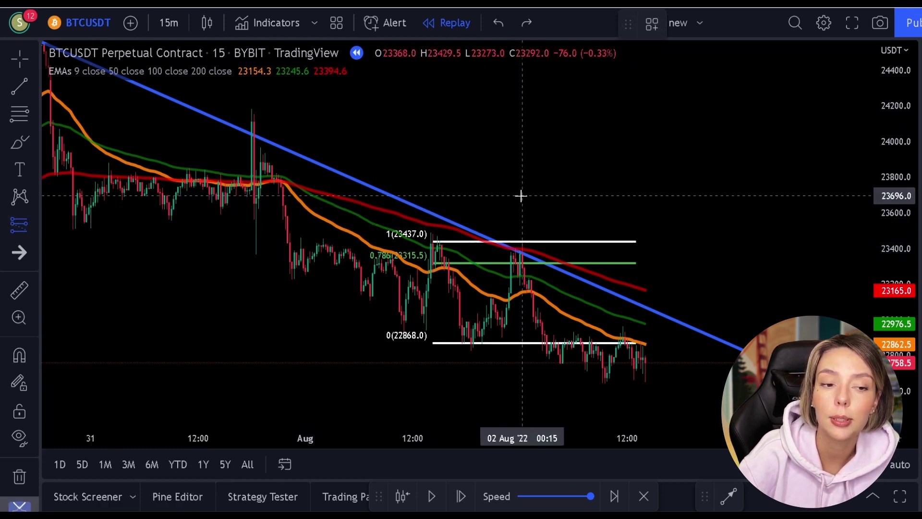
left_click(519, 256)
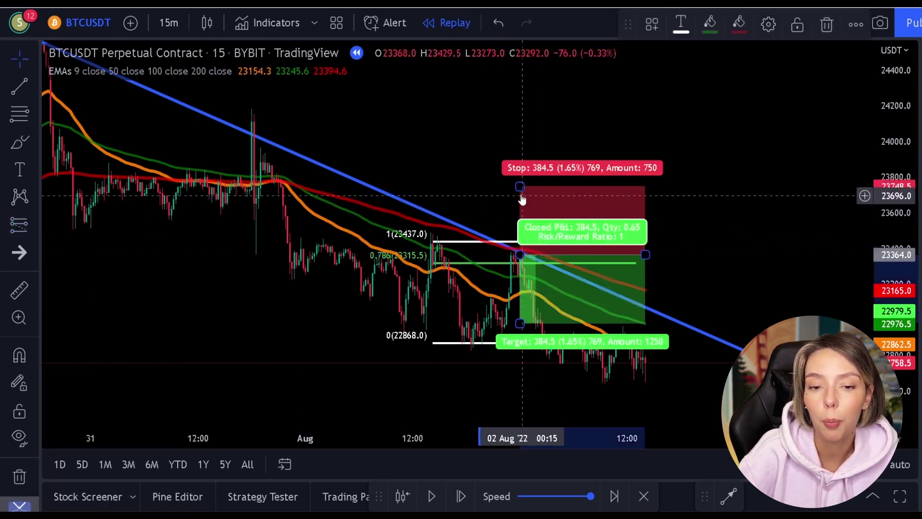
left_click_drag(521, 185, 521, 228)
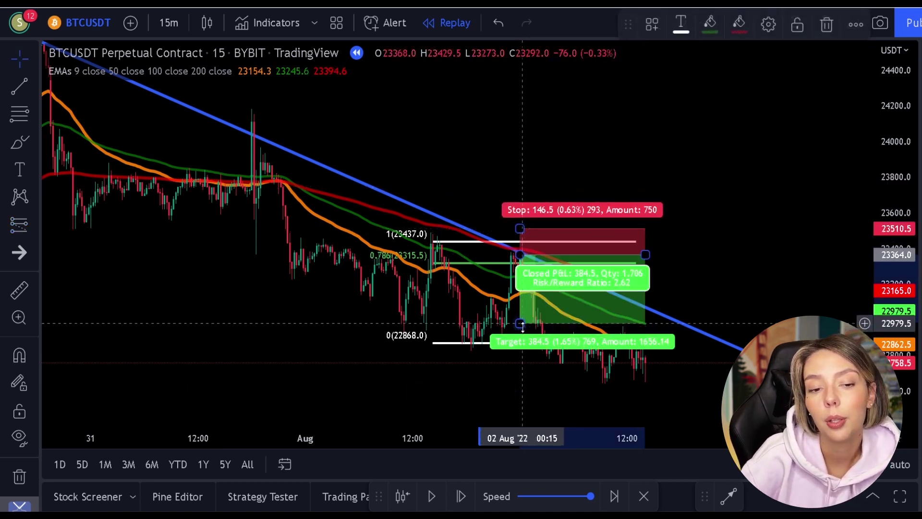
left_click_drag(520, 325, 524, 349)
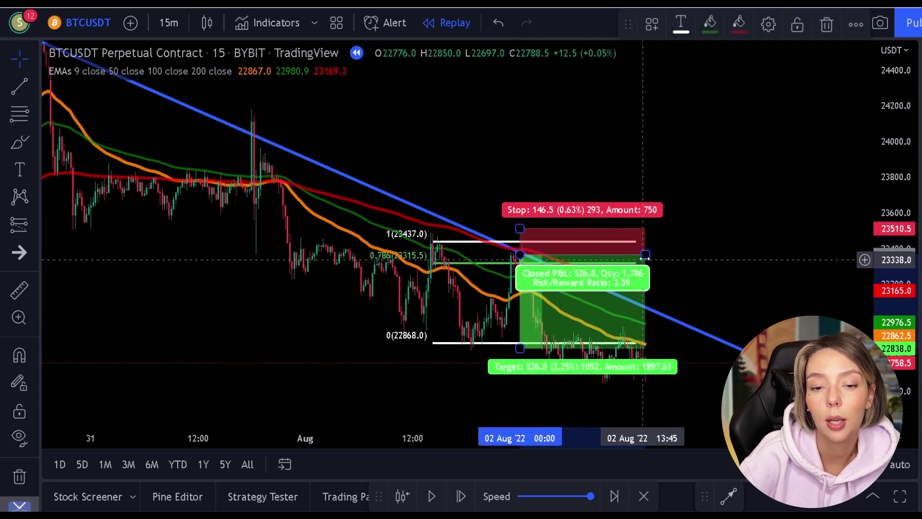
left_click_drag(645, 256, 543, 274)
left_click(72, 148)
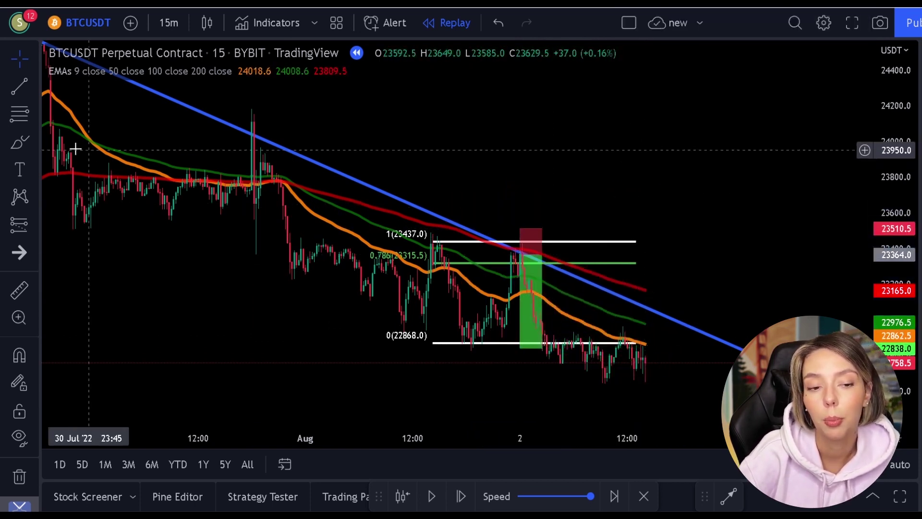
Discard a trial red freehand mark, then delete the Fibonacci retracement
left_click(12, 149)
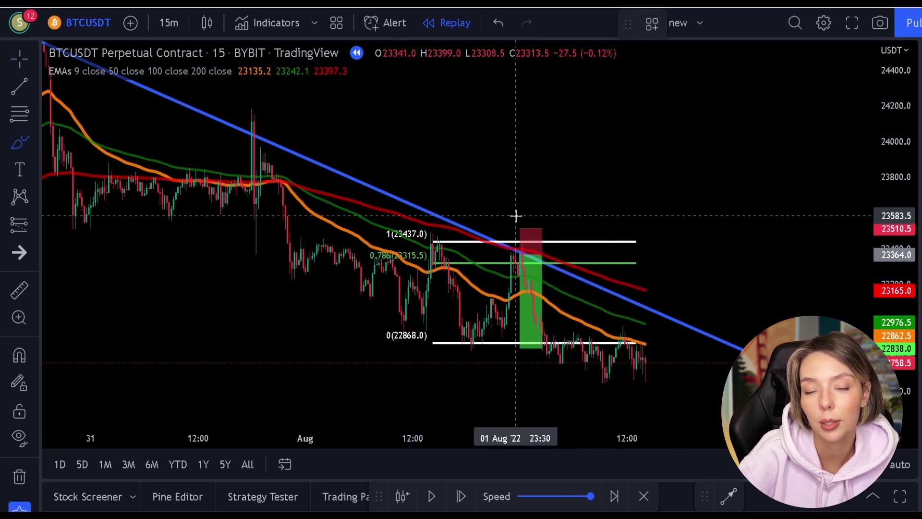
left_click_drag(501, 220, 577, 223)
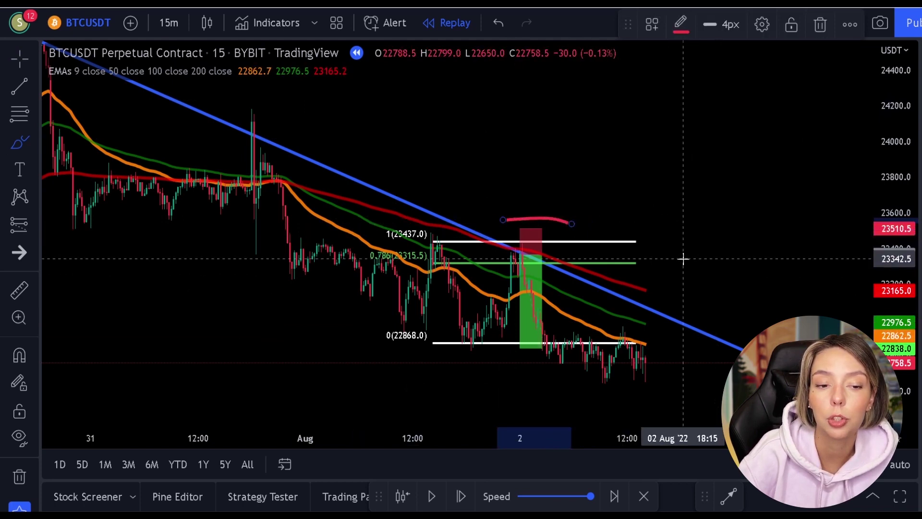
key("ctrl+z")
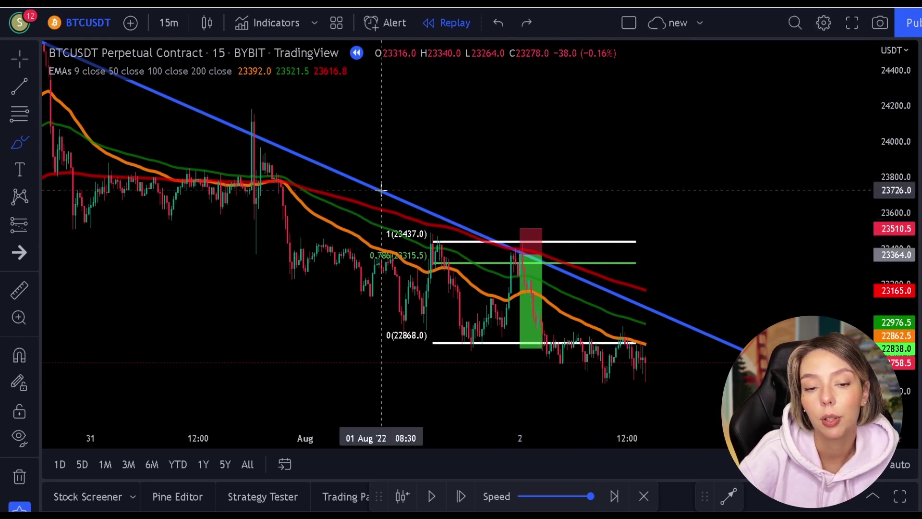
left_click(17, 60)
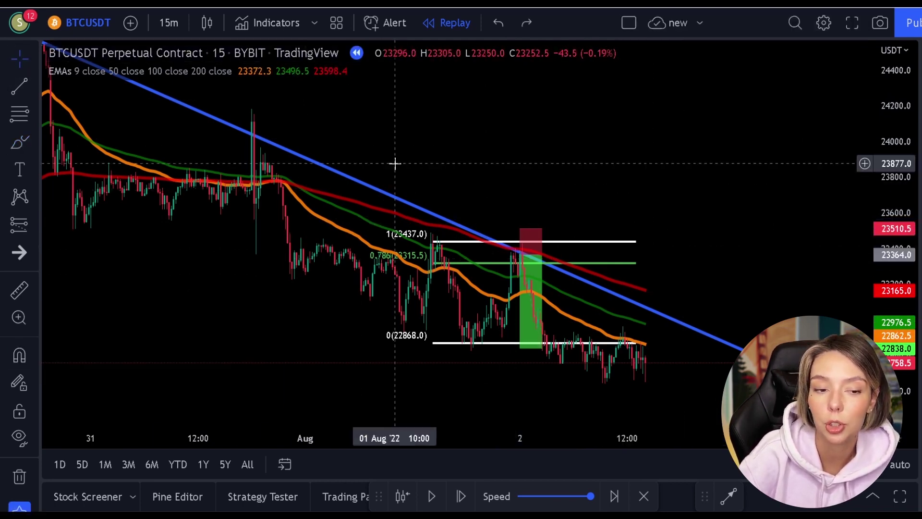
left_click(581, 248)
key("Delete")
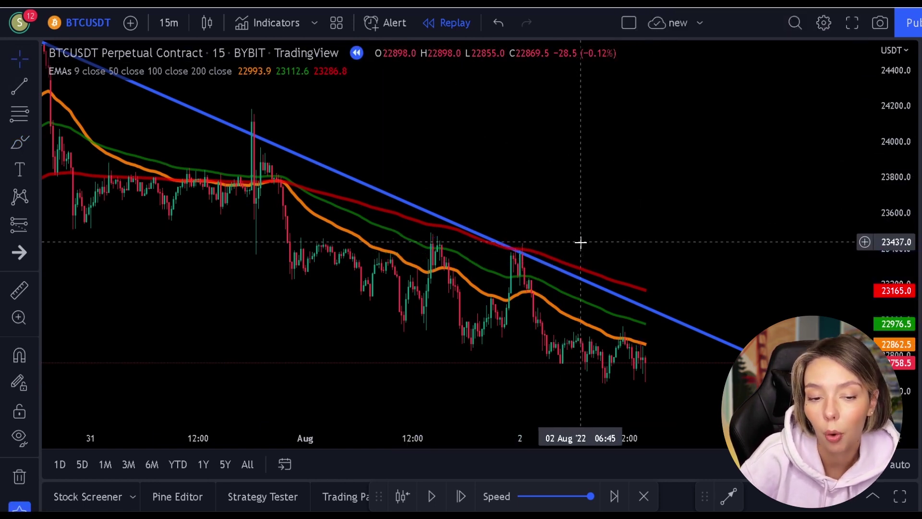